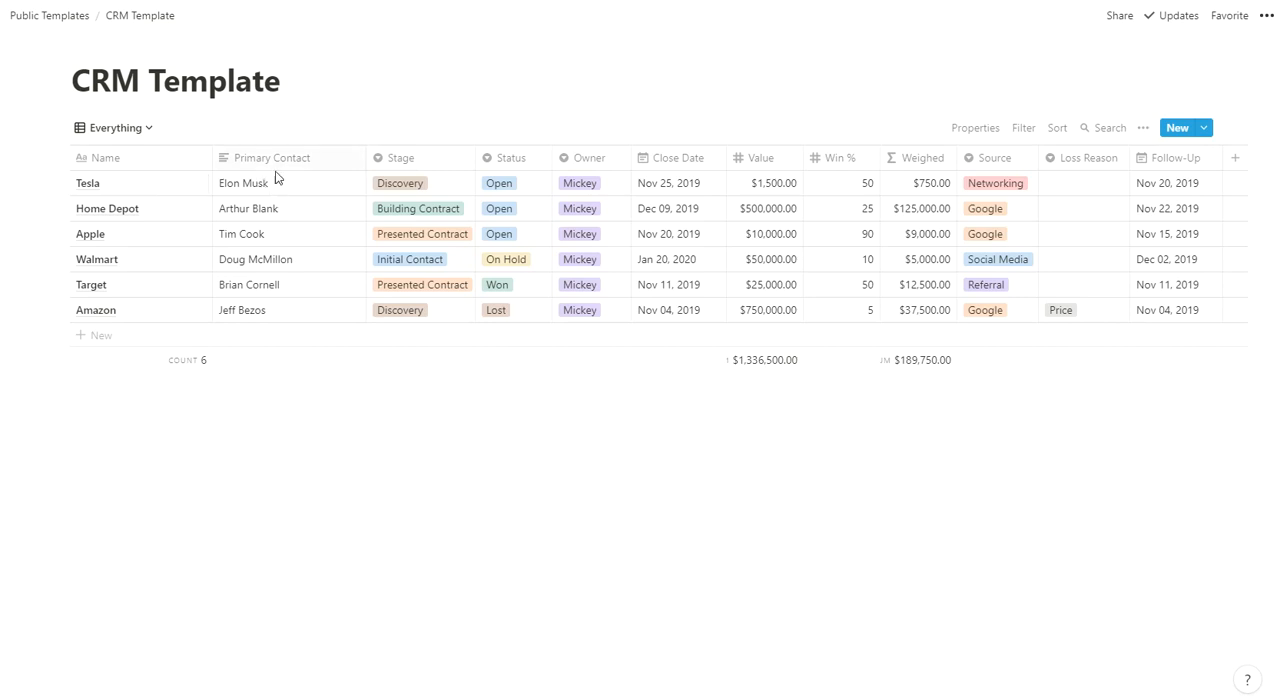
# - Review the available Stage and Status options on the Tesla row without changing them
pyautogui.click(430, 185)
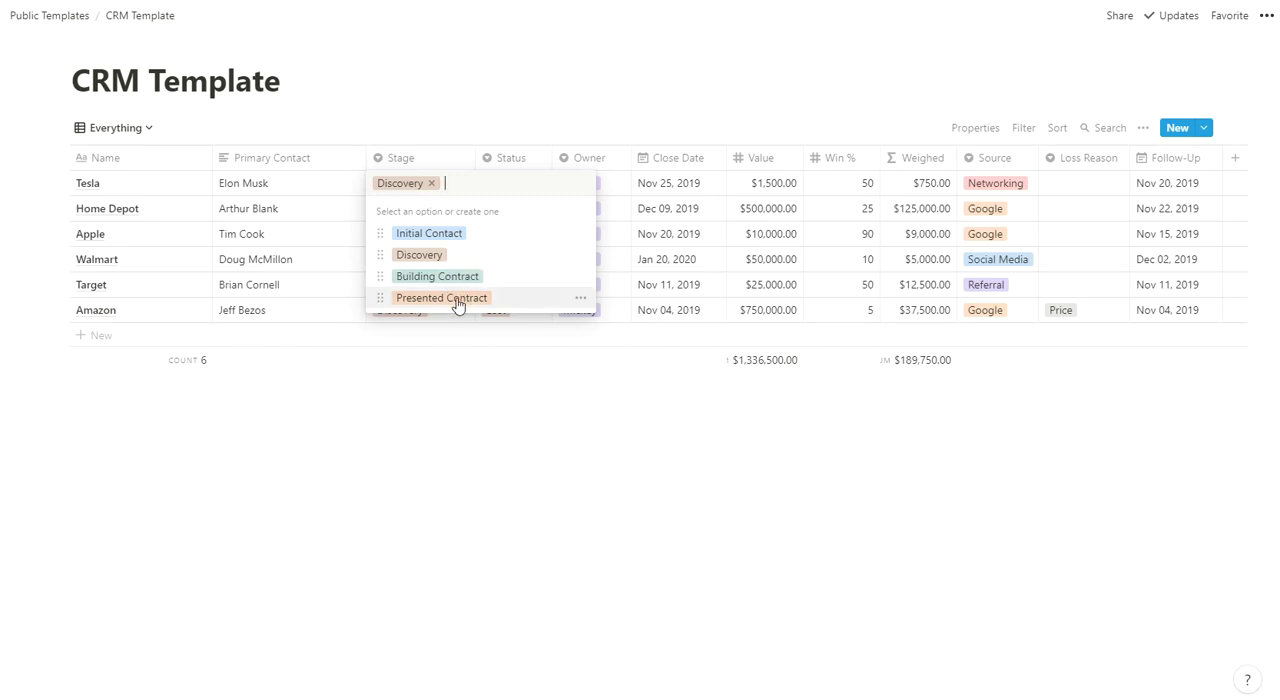
pyautogui.press('Escape')
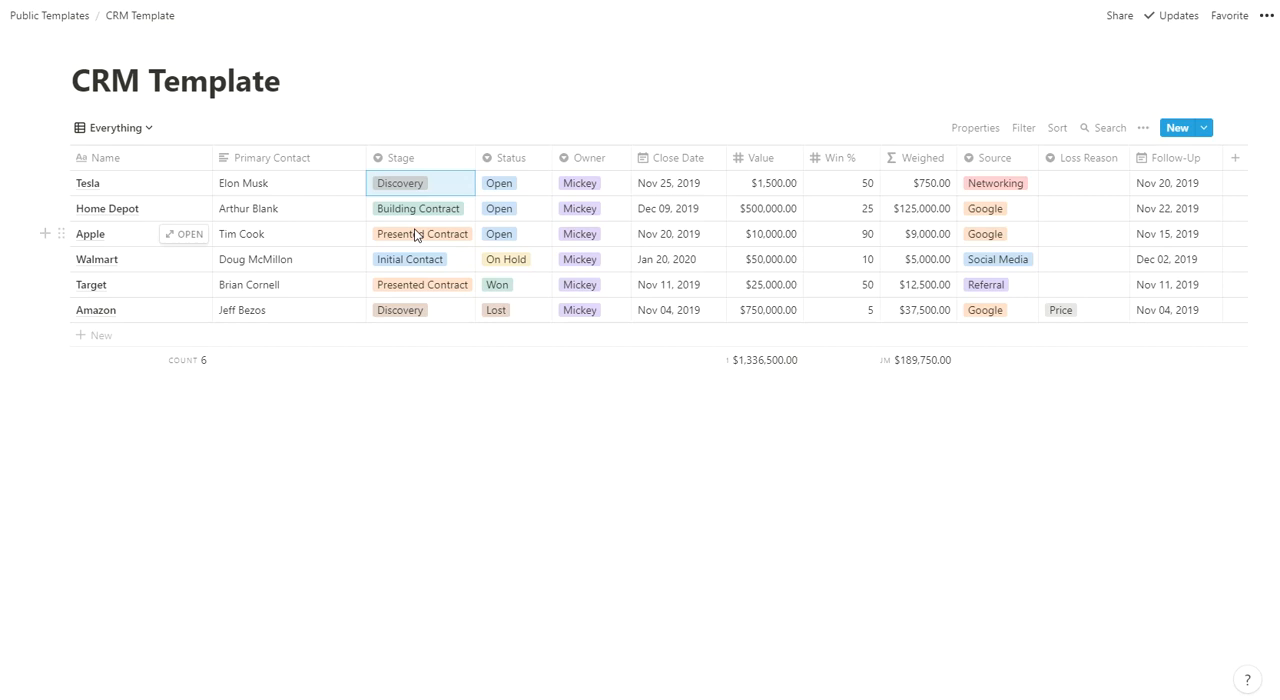
pyautogui.click(512, 189)
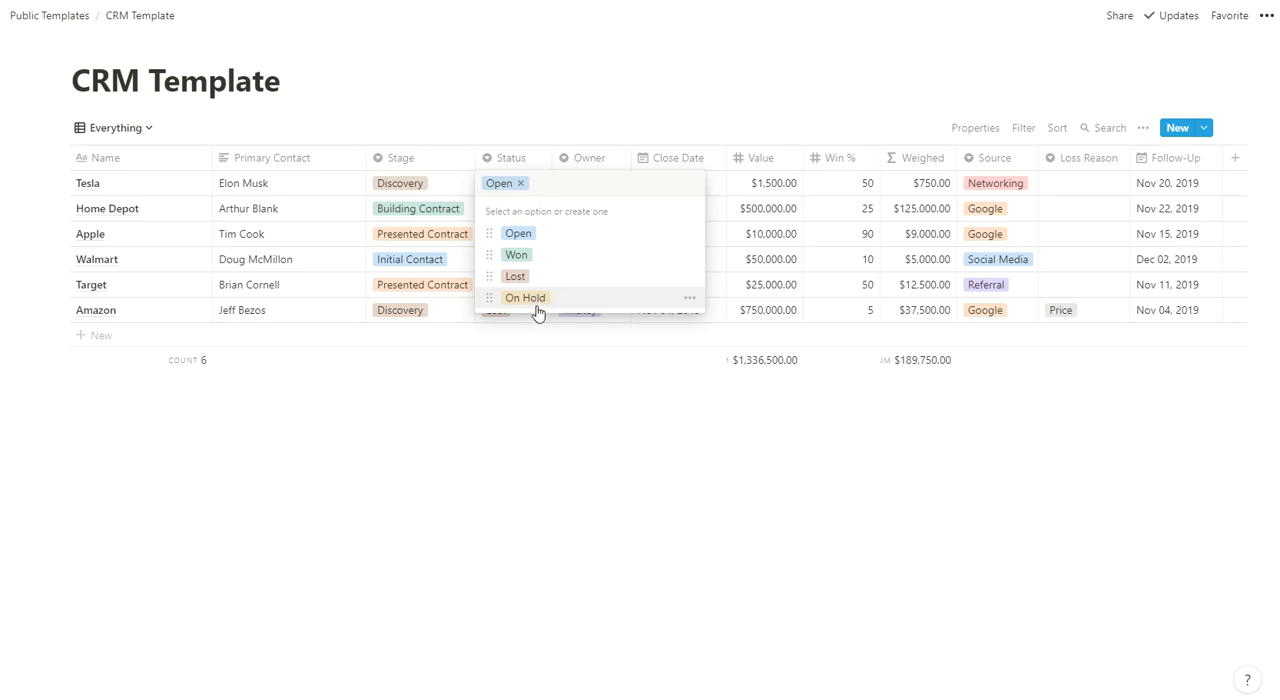
pyautogui.press('Escape')
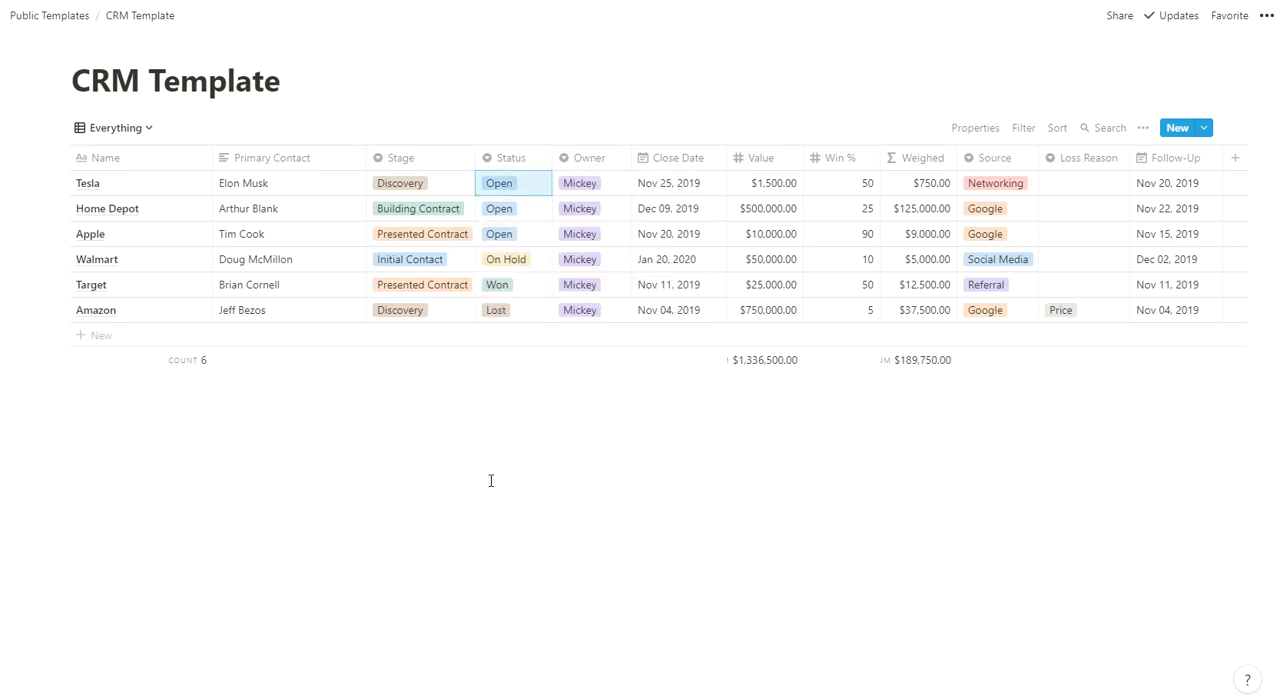
# - Review the Owner property's type choices, including Person, and the owner options offered on the Tesla row
pyautogui.click(588, 158)
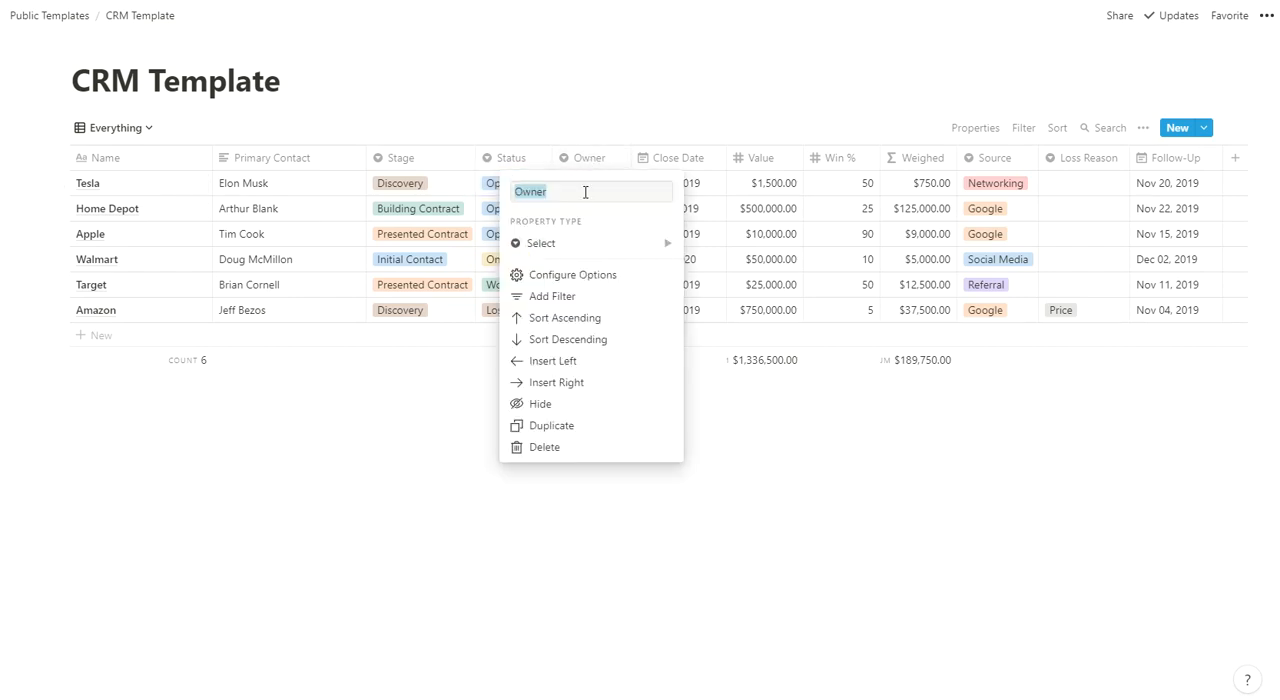
pyautogui.moveTo(583, 246)
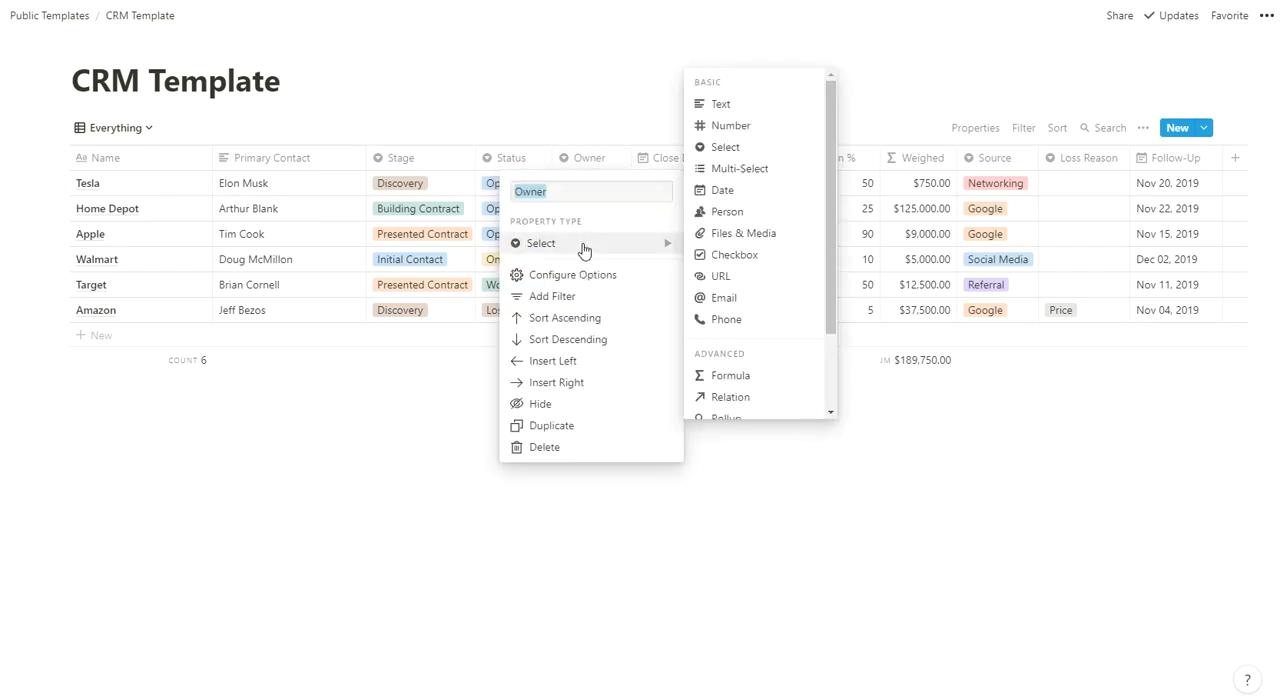
pyautogui.click(740, 215)
pyautogui.click(370, 465)
pyautogui.click(604, 183)
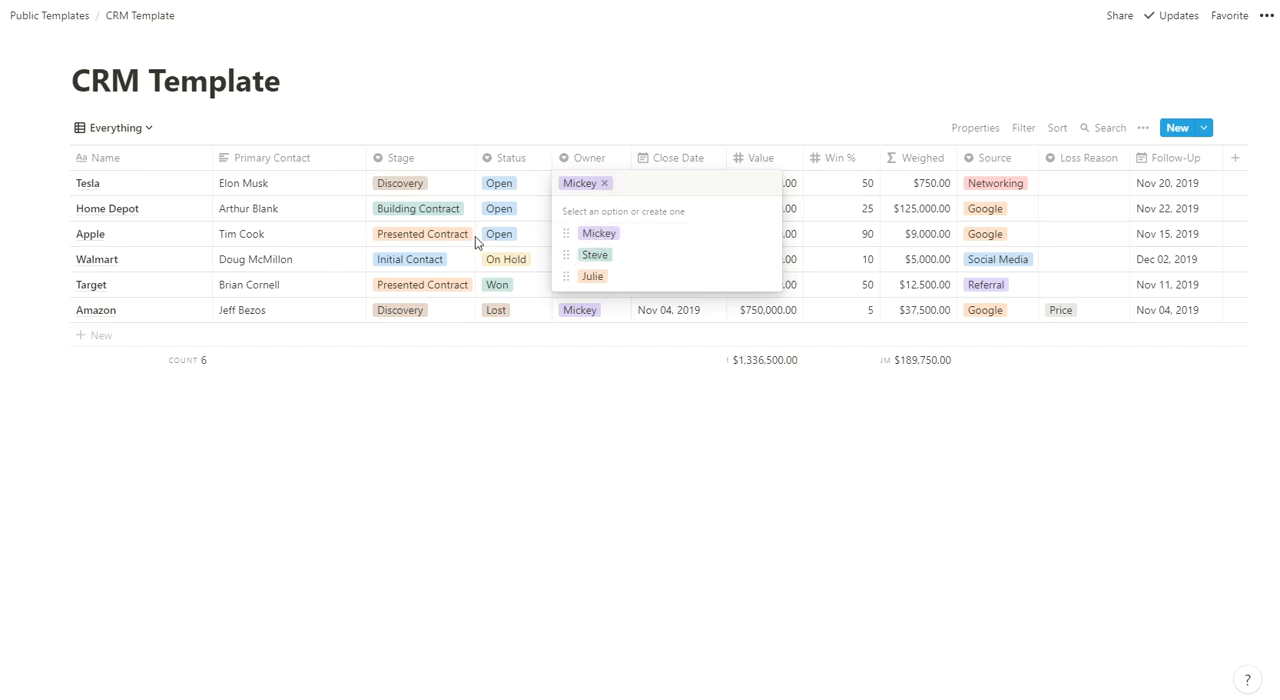
pyautogui.press('Escape')
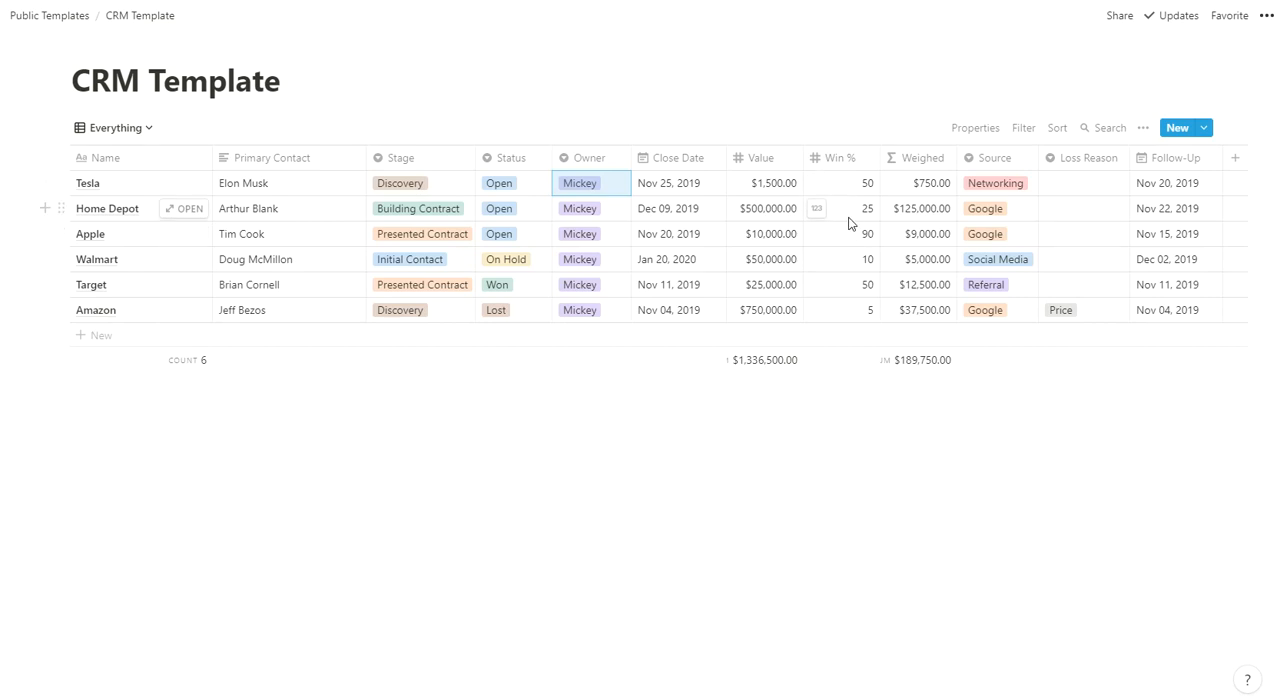
# - Inspect the Home Depot deal's Weighed cell and Source options, and the Loss Reason options on the Apple row
pyautogui.click(935, 213)
pyautogui.click(746, 434)
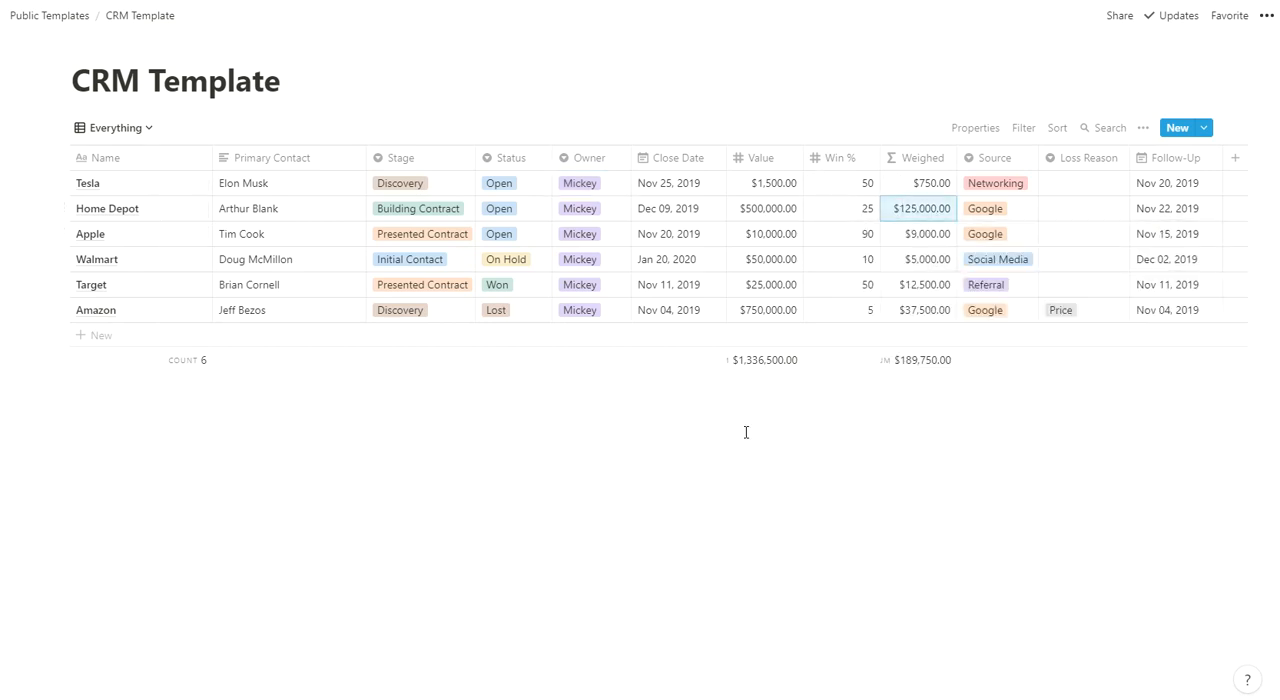
pyautogui.click(994, 211)
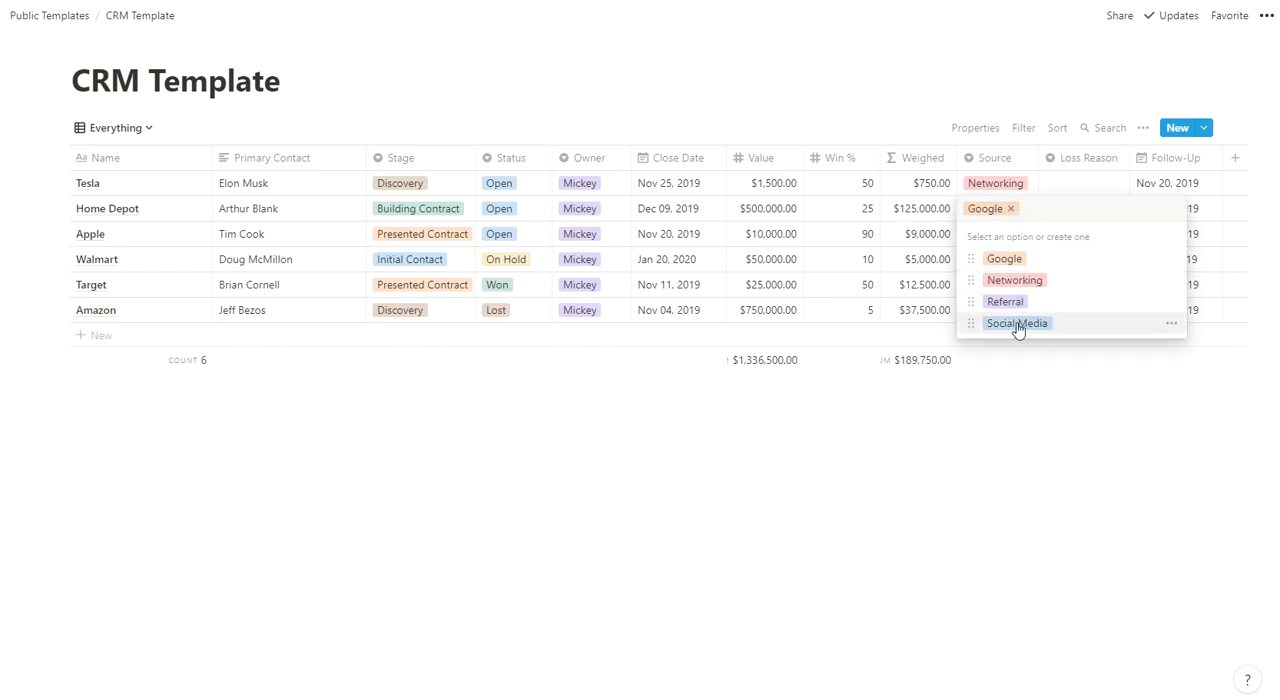
pyautogui.press('Escape')
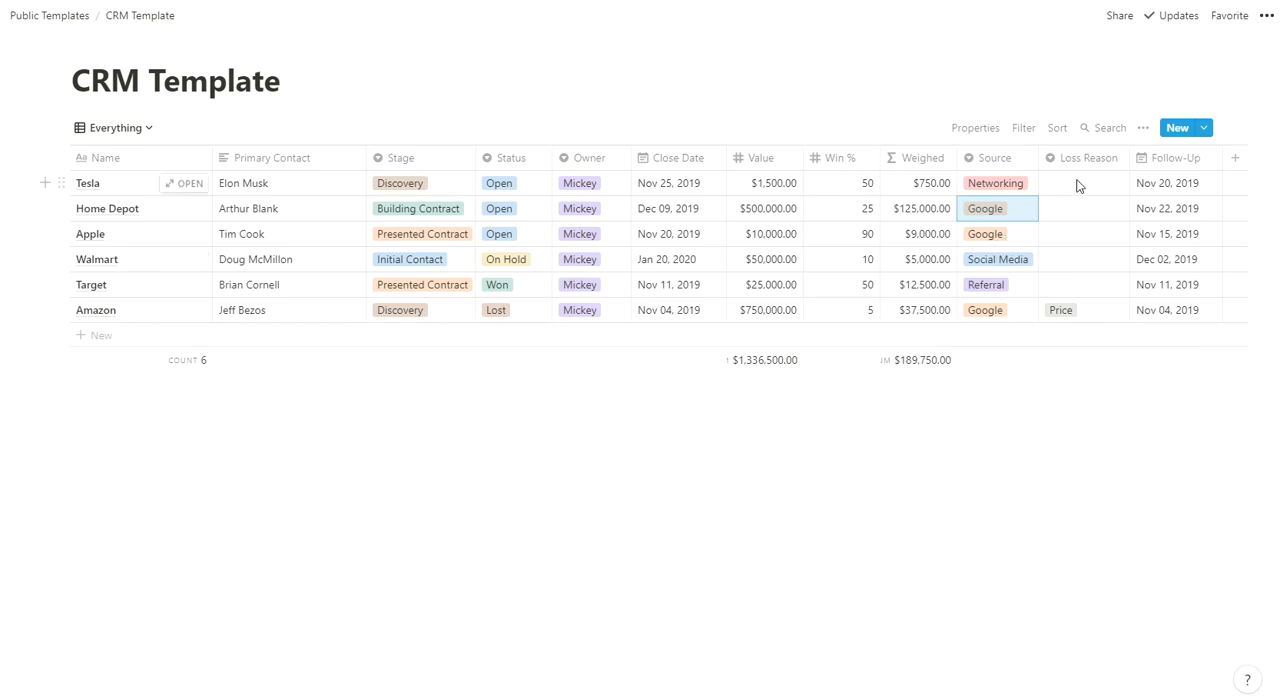
pyautogui.click(1066, 234)
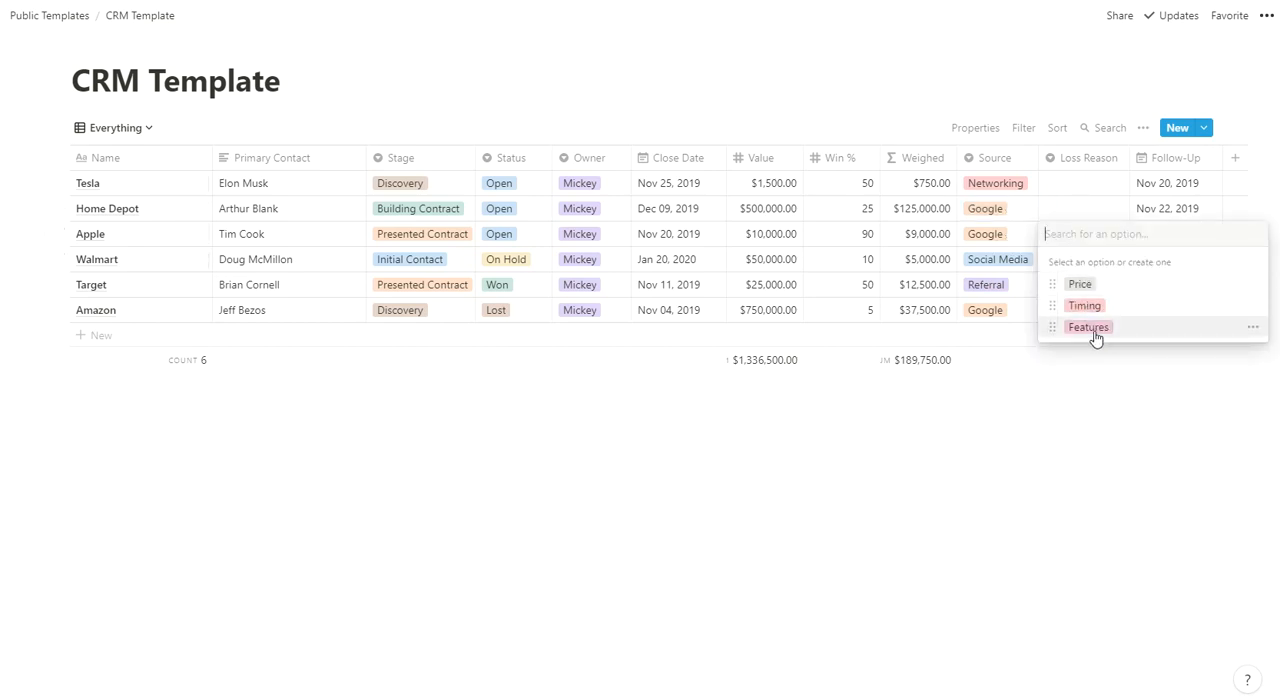
pyautogui.press('Escape')
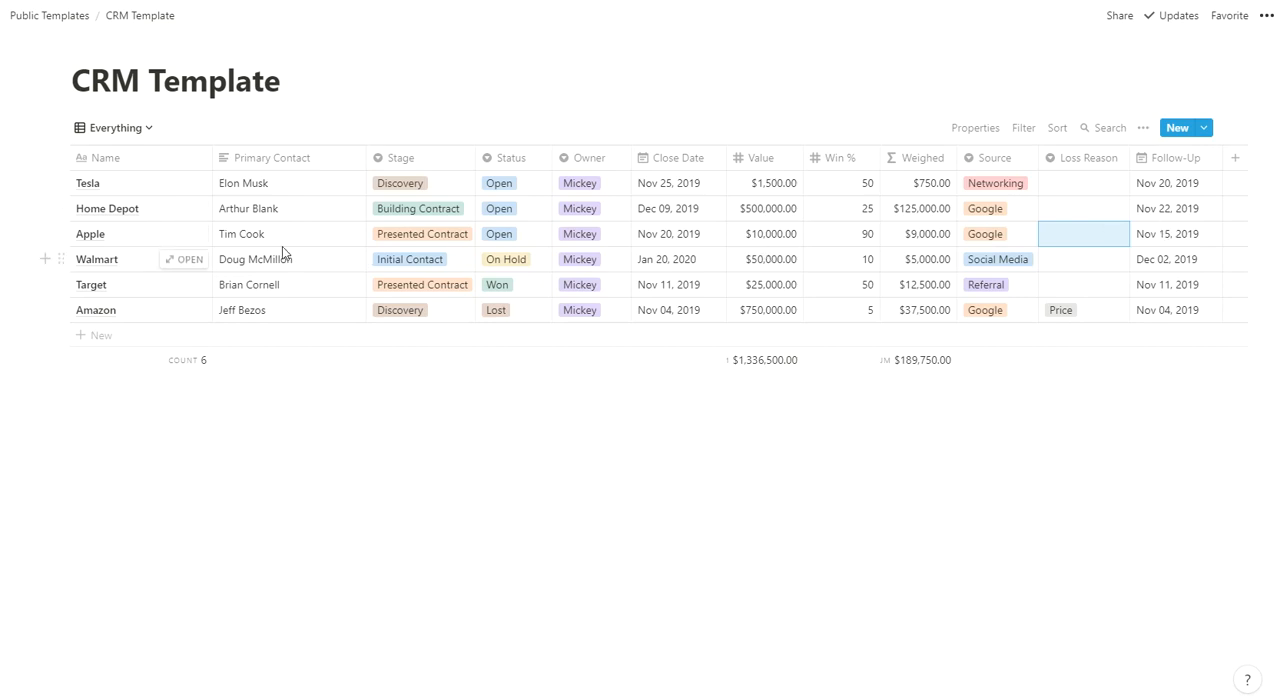
# - Open the Apple deal's record, look through its properties and page body, and close it
pyautogui.click(183, 234)
pyautogui.scroll(-3, 440, 610)
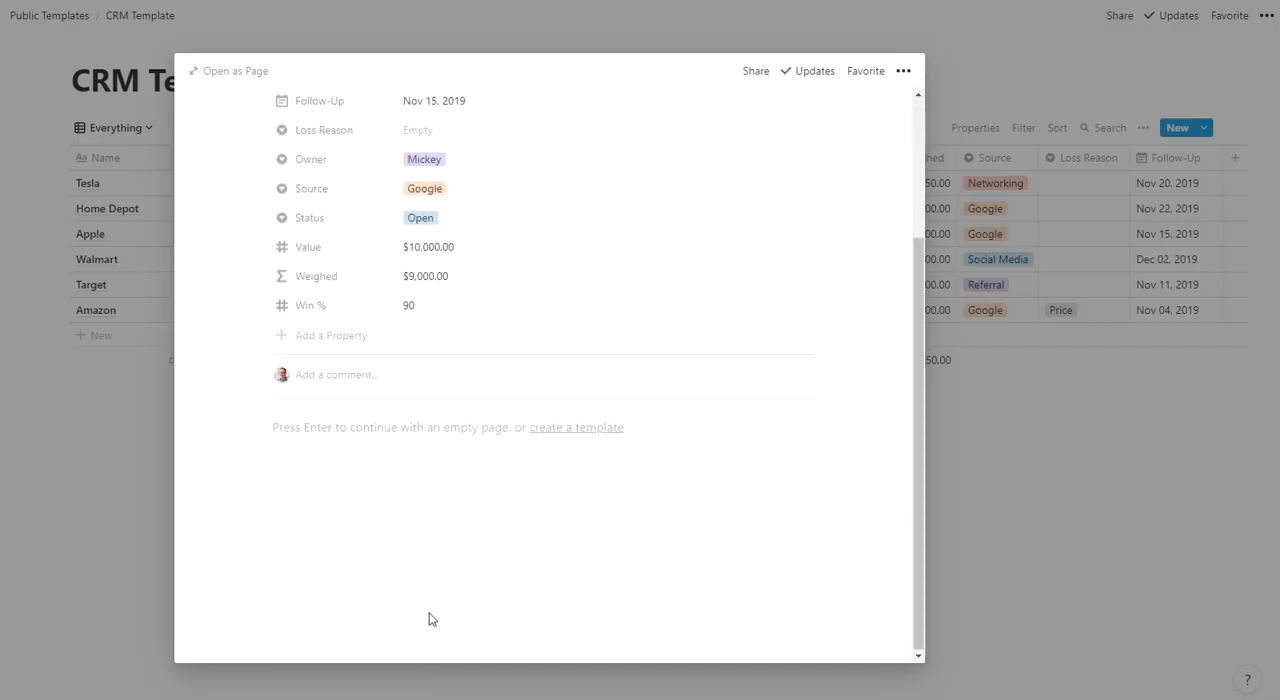
pyautogui.click(1078, 514)
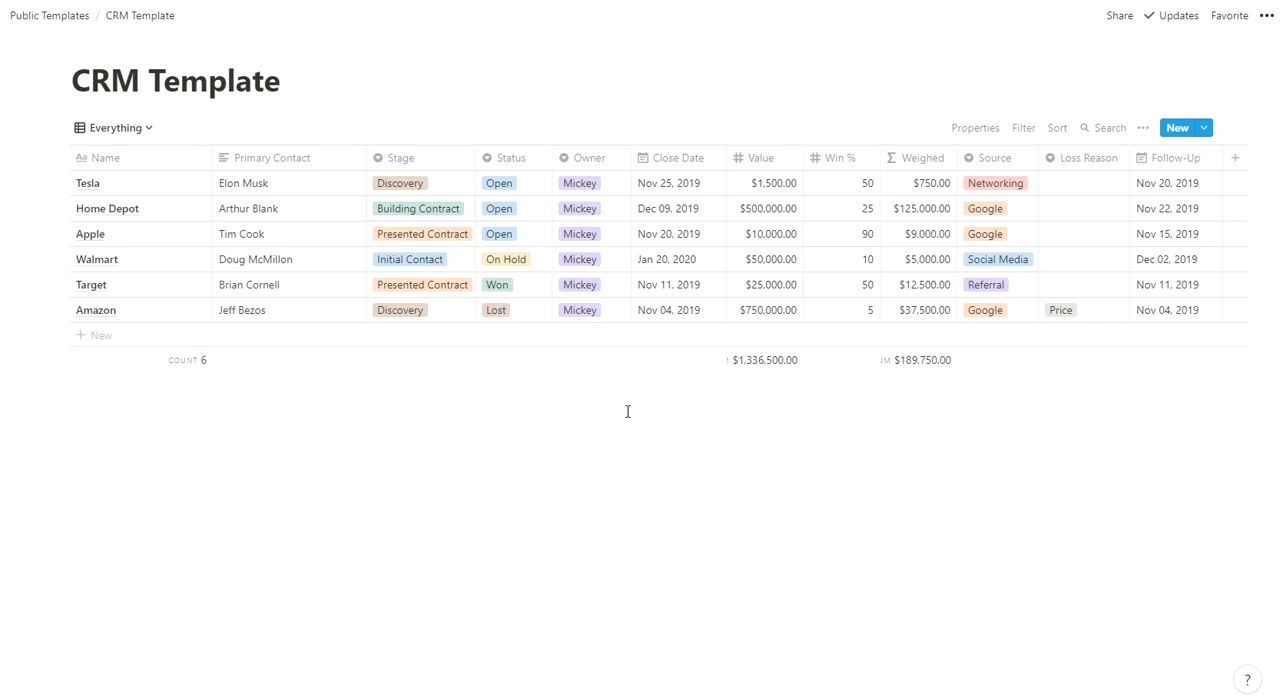
# - Switch the database to the Everything Open/On Hold view and review its Status filter conditions
pyautogui.click(145, 131)
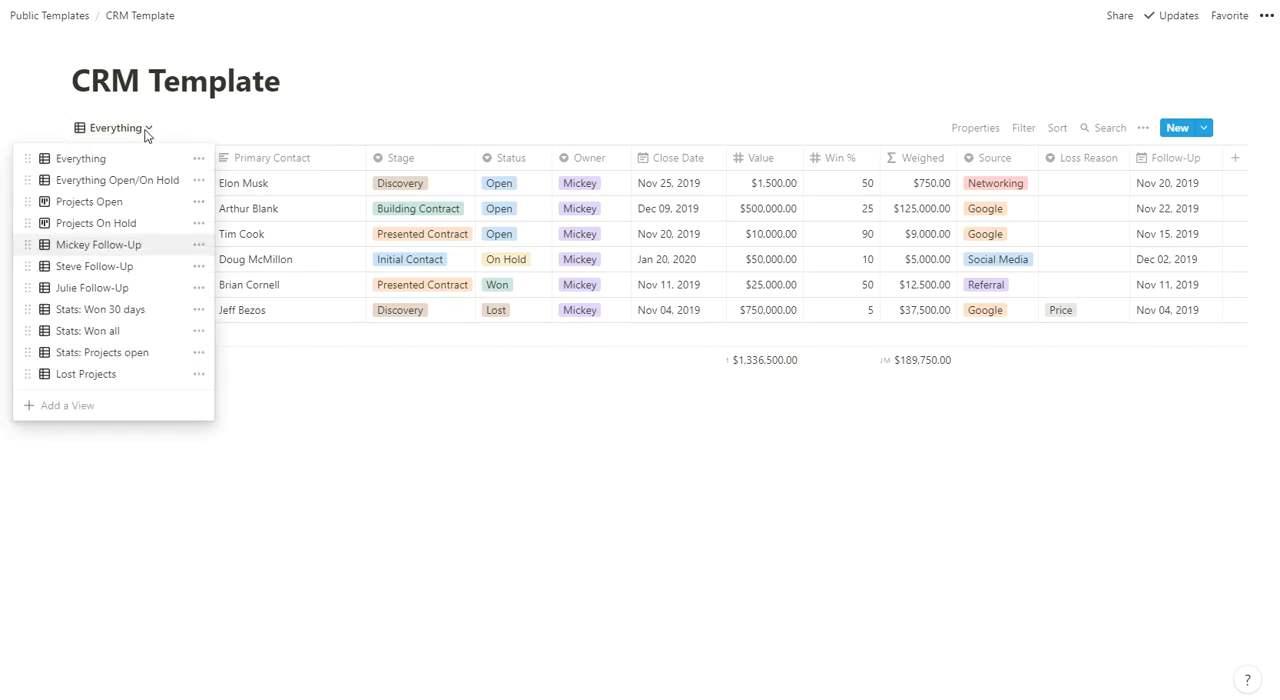
pyautogui.click(111, 181)
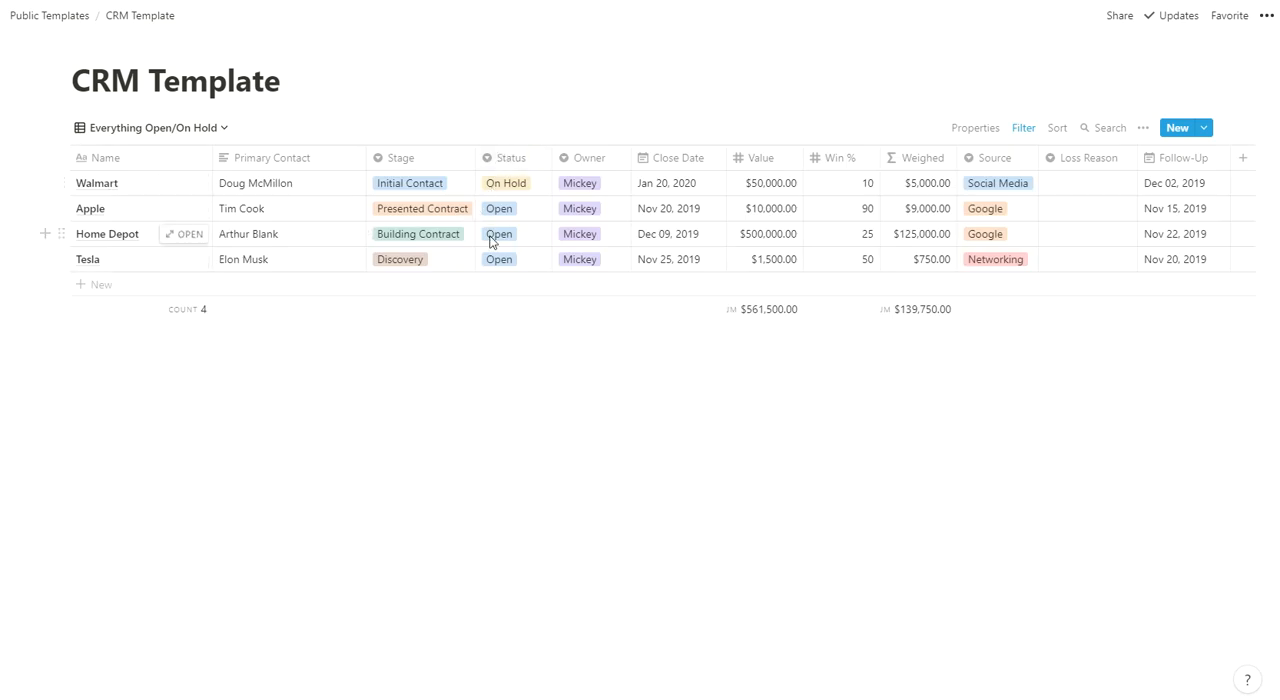
pyautogui.click(1023, 131)
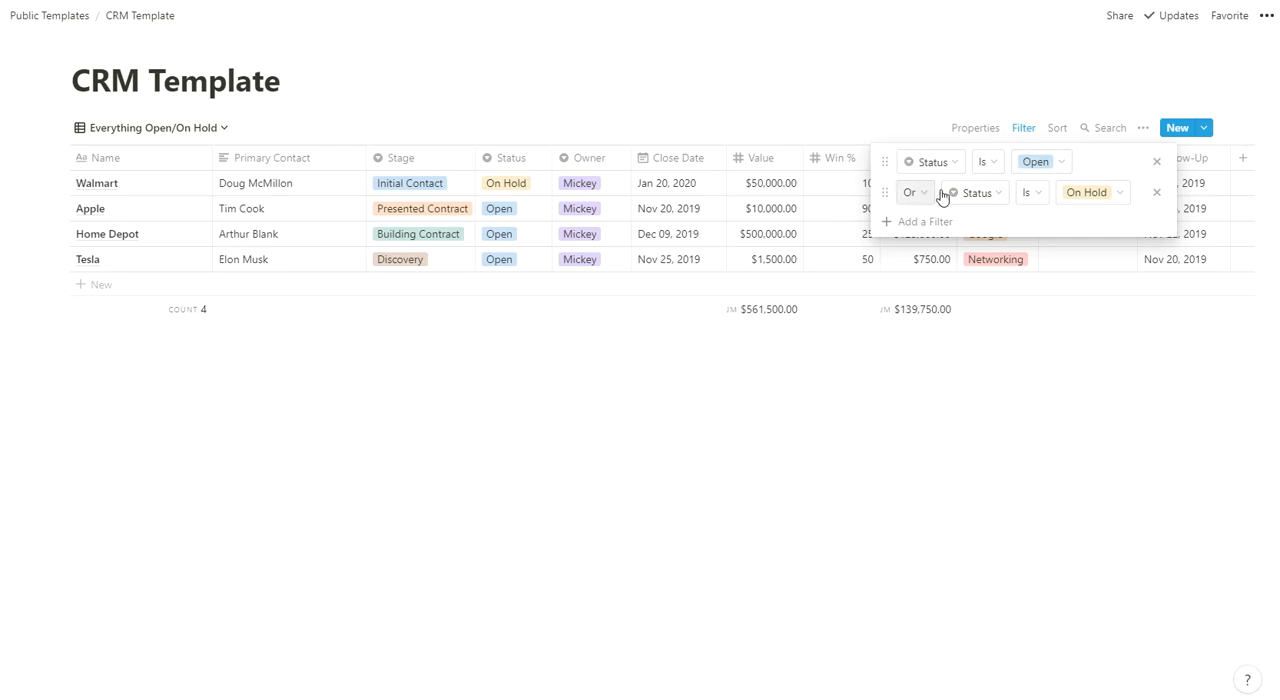
pyautogui.click(513, 425)
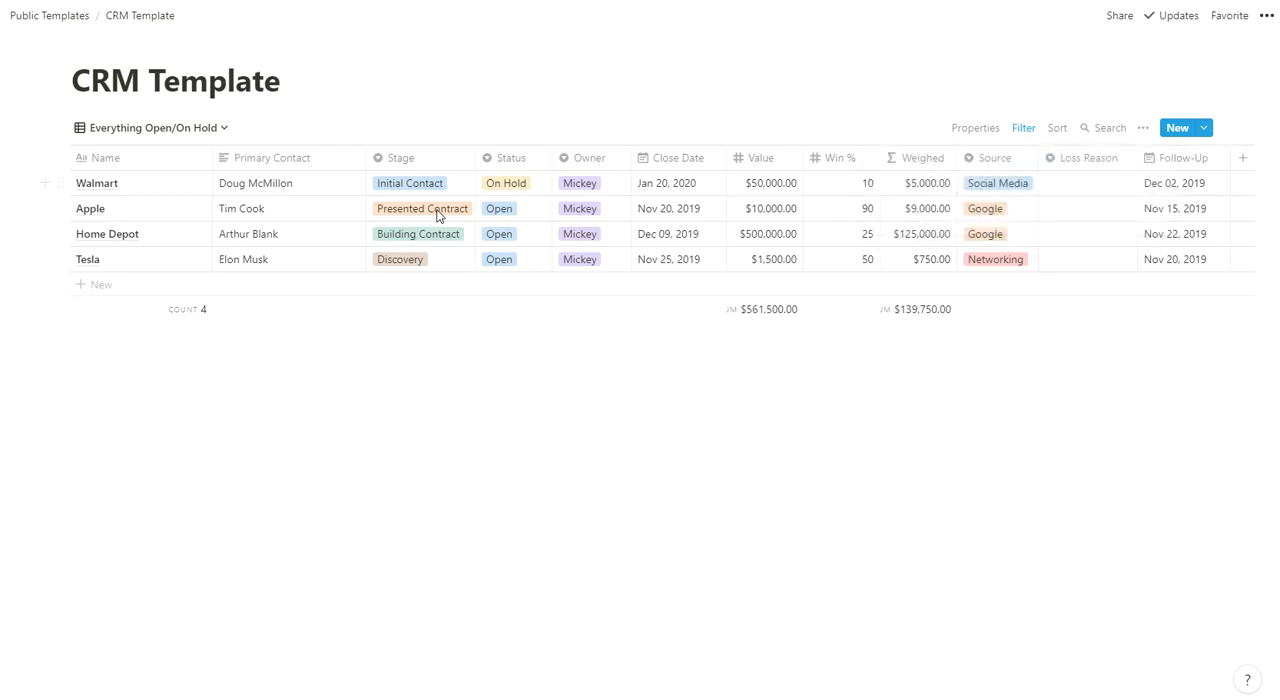
# - In the Projects Open board, move the Tesla card from Discovery to Building Contract and review the board's filter
pyautogui.click(174, 130)
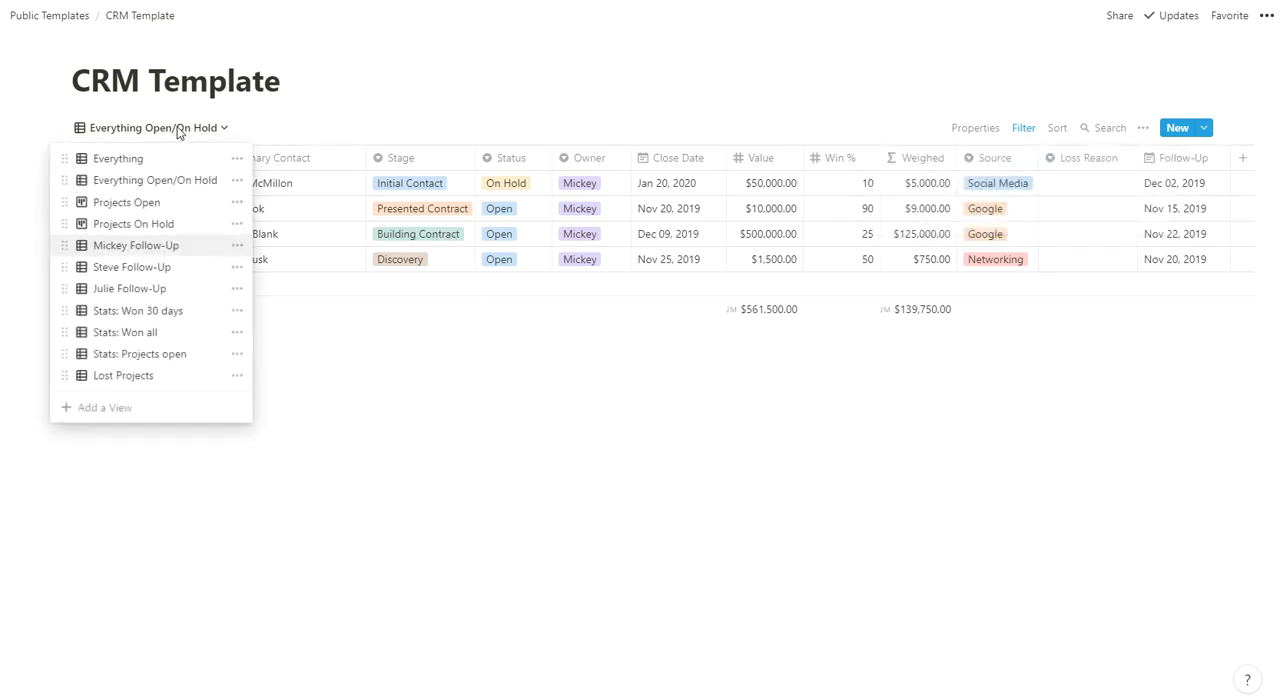
pyautogui.click(129, 205)
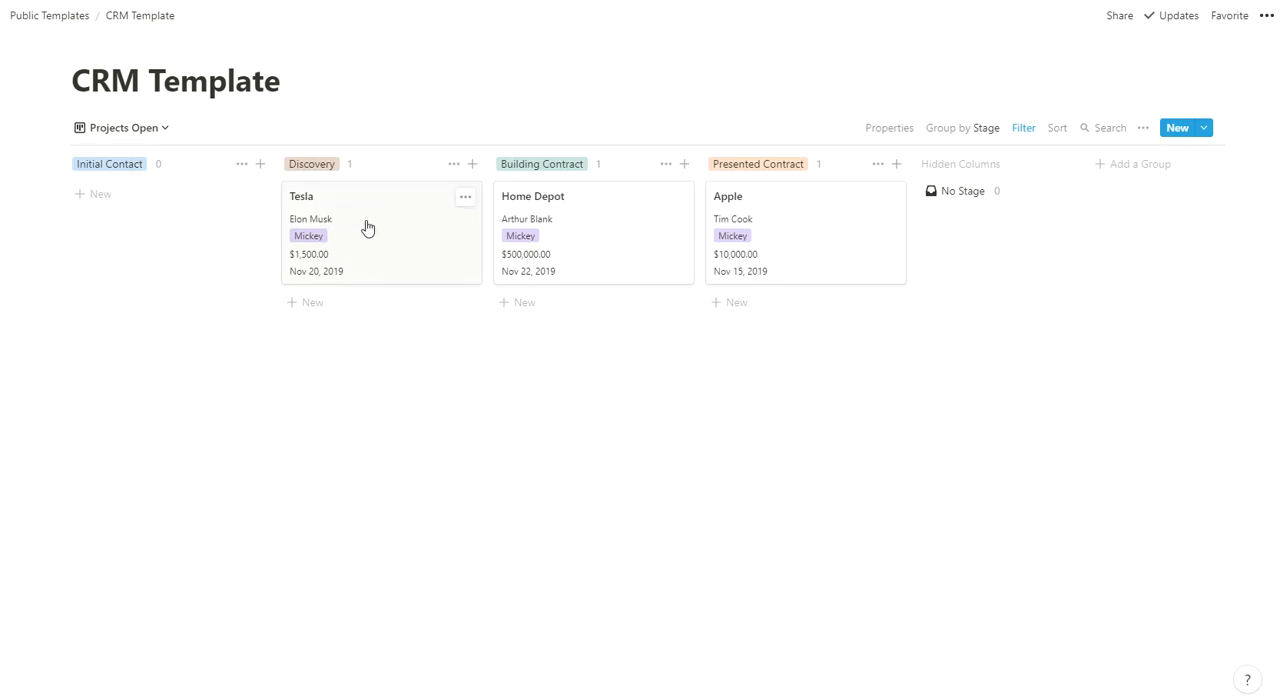
pyautogui.moveTo(381, 218); pyautogui.dragTo(606, 326)
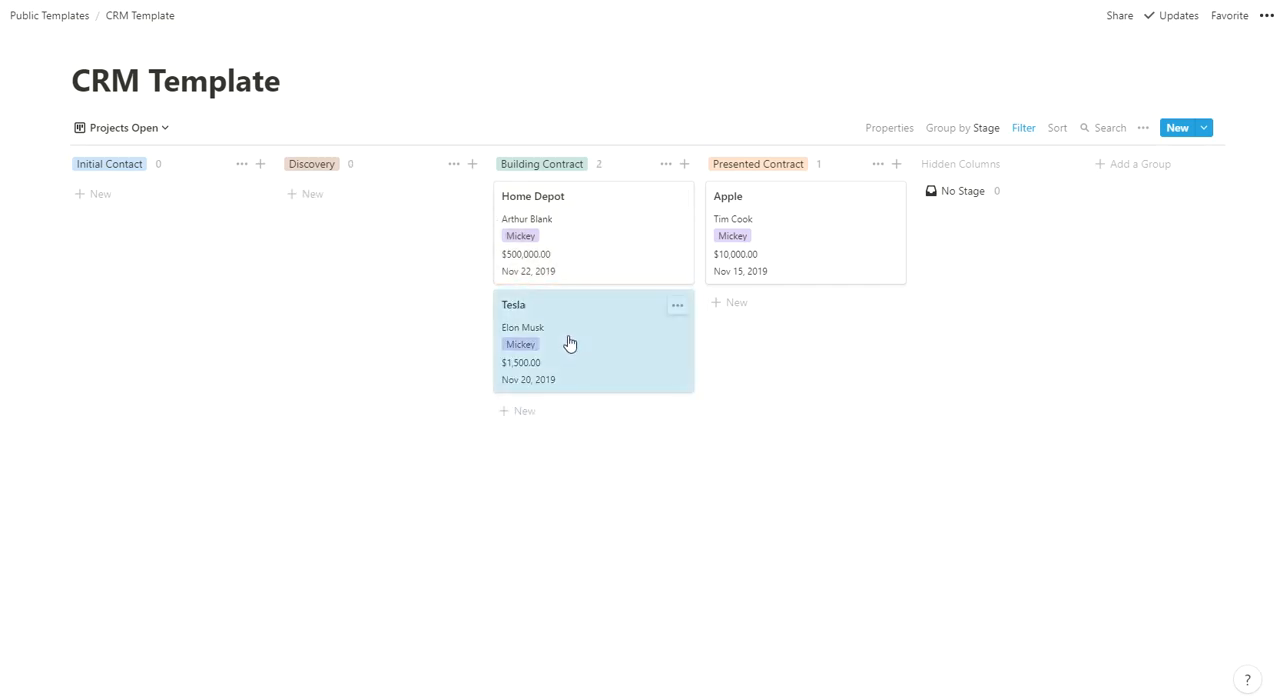
pyautogui.click(1022, 130)
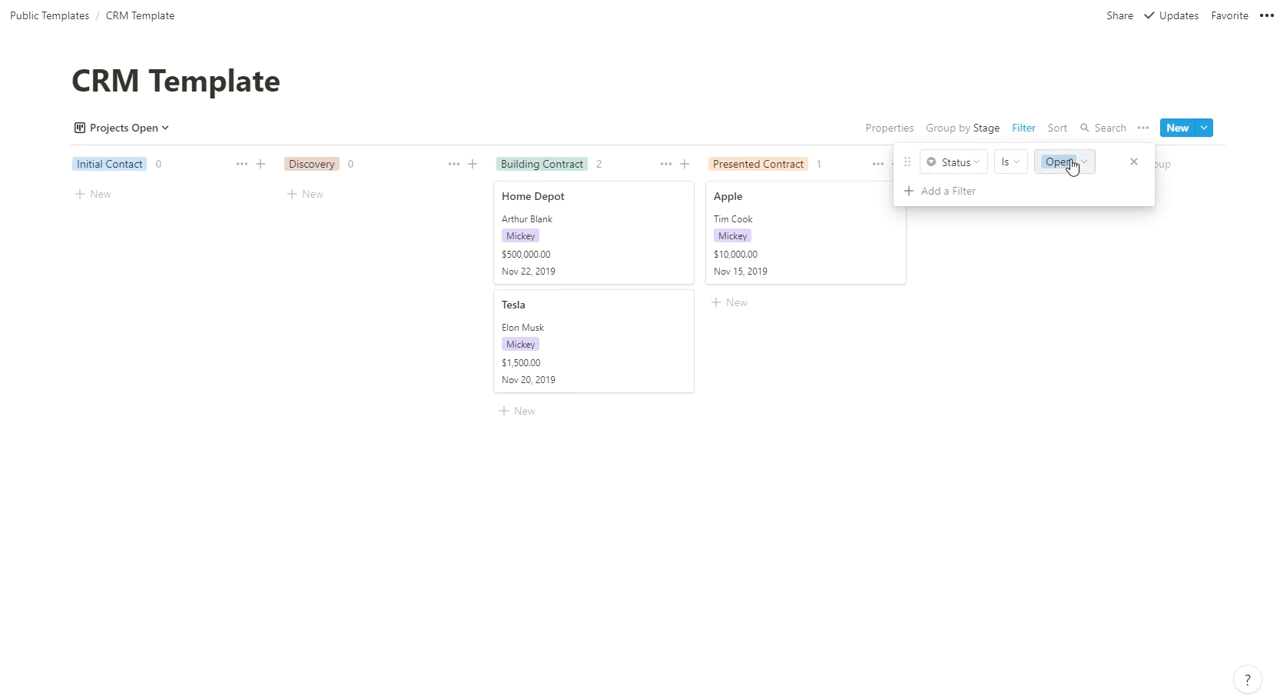
pyautogui.click(688, 461)
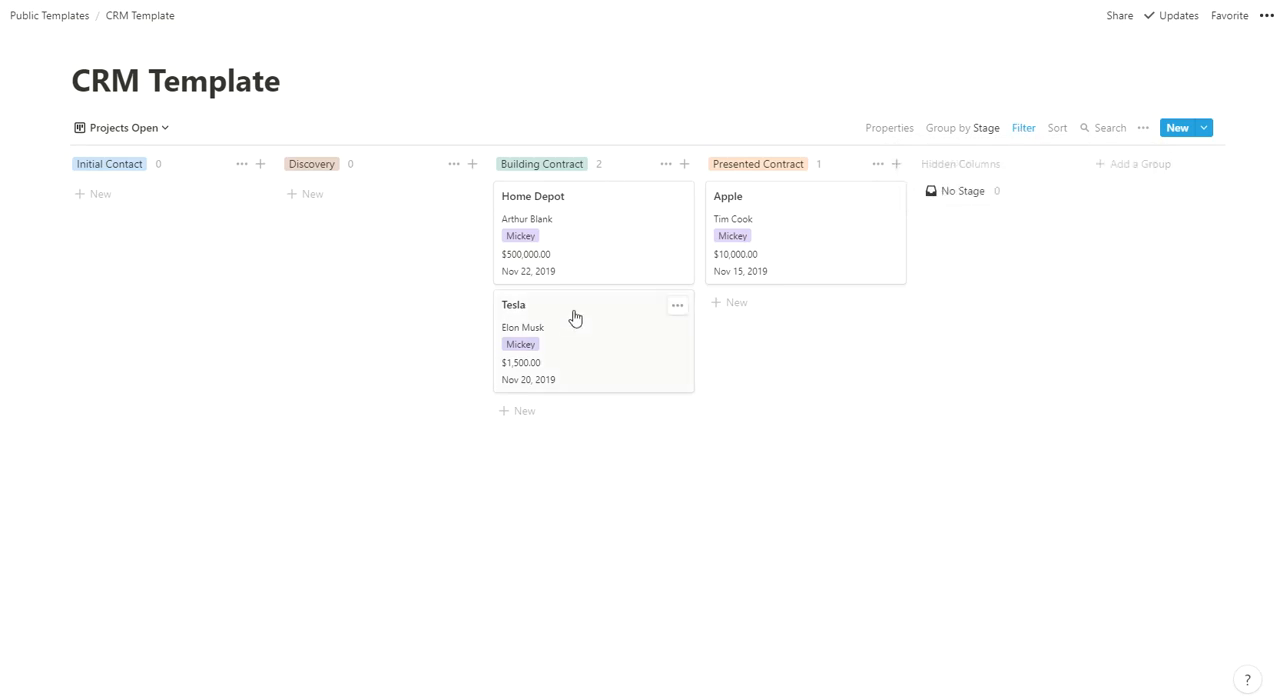
# - Switch to the Projects On Hold board and review its Status filter
pyautogui.click(130, 128)
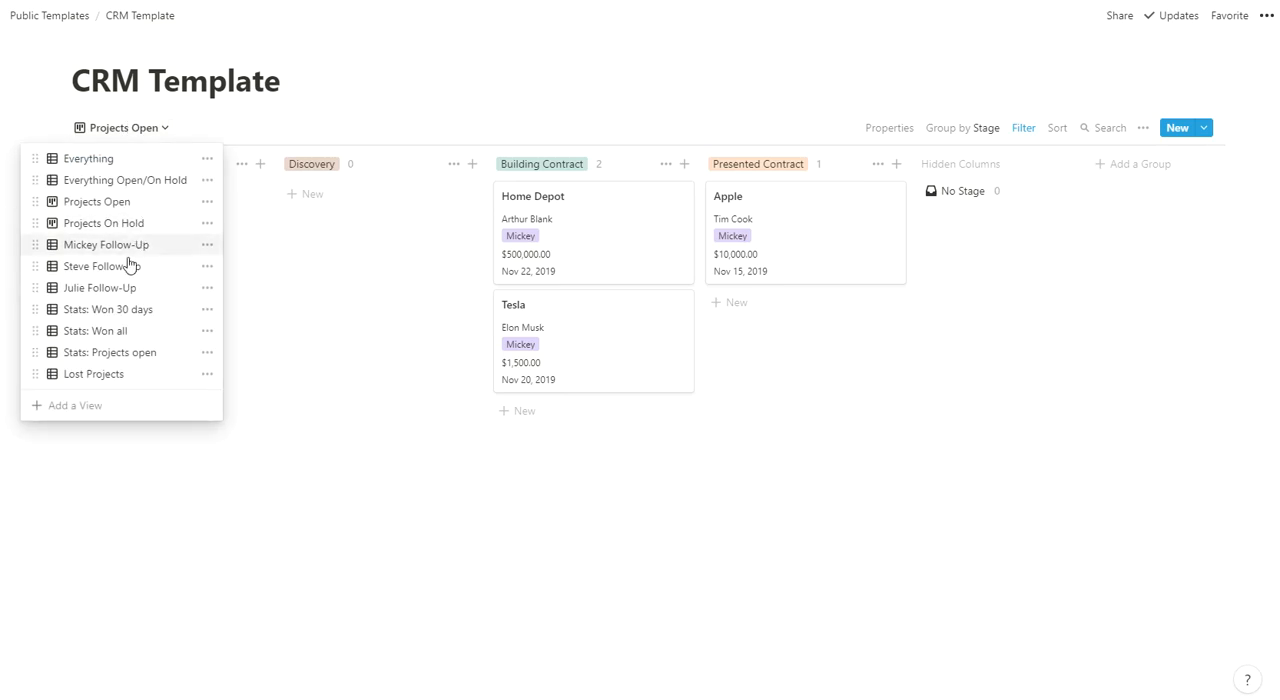
pyautogui.click(123, 224)
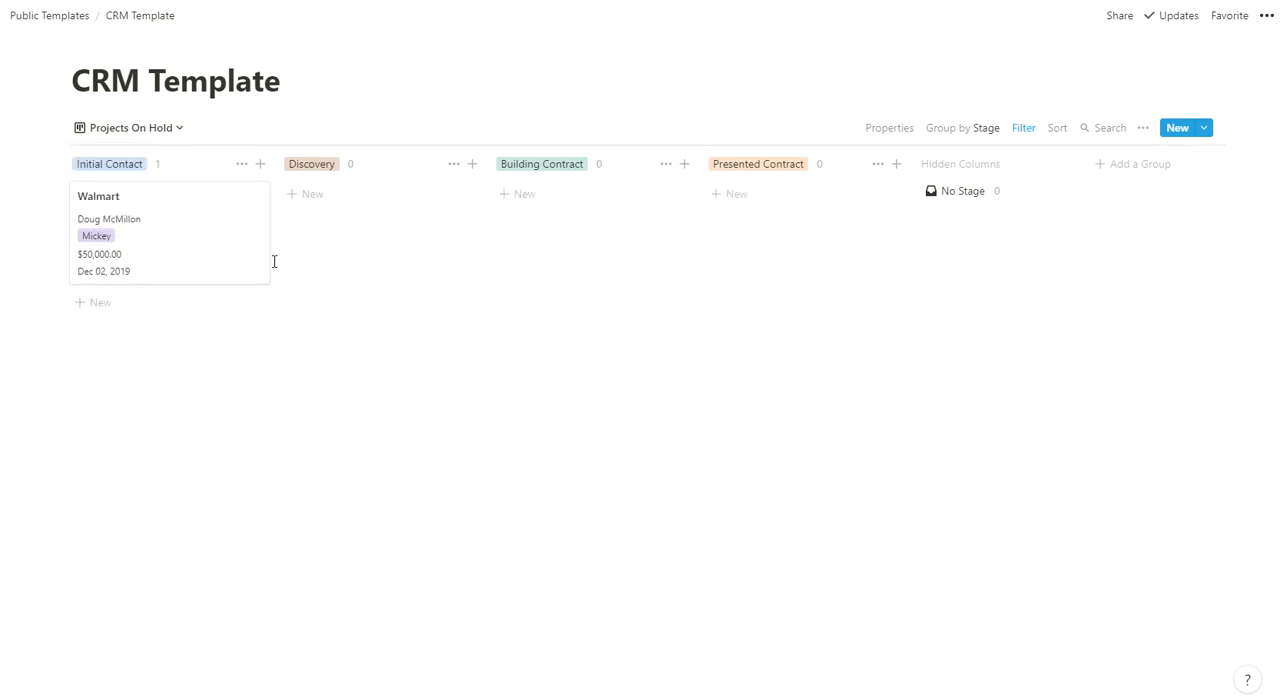
pyautogui.click(1016, 140)
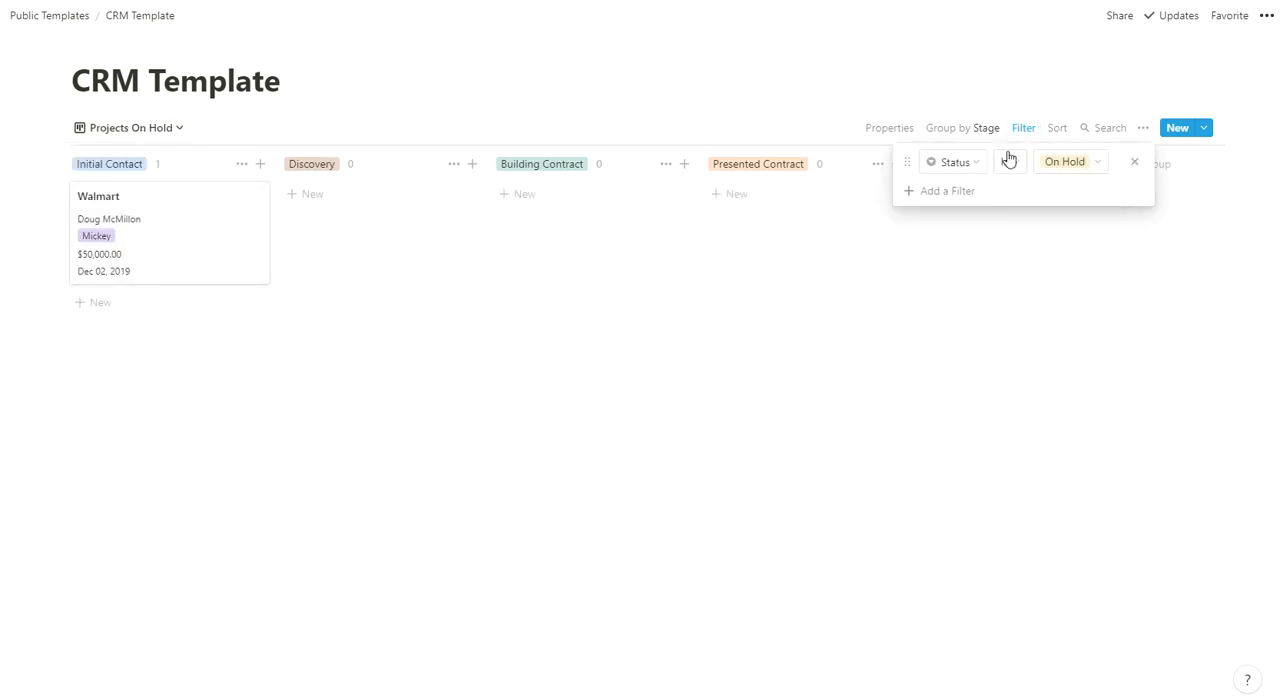
pyautogui.click(614, 335)
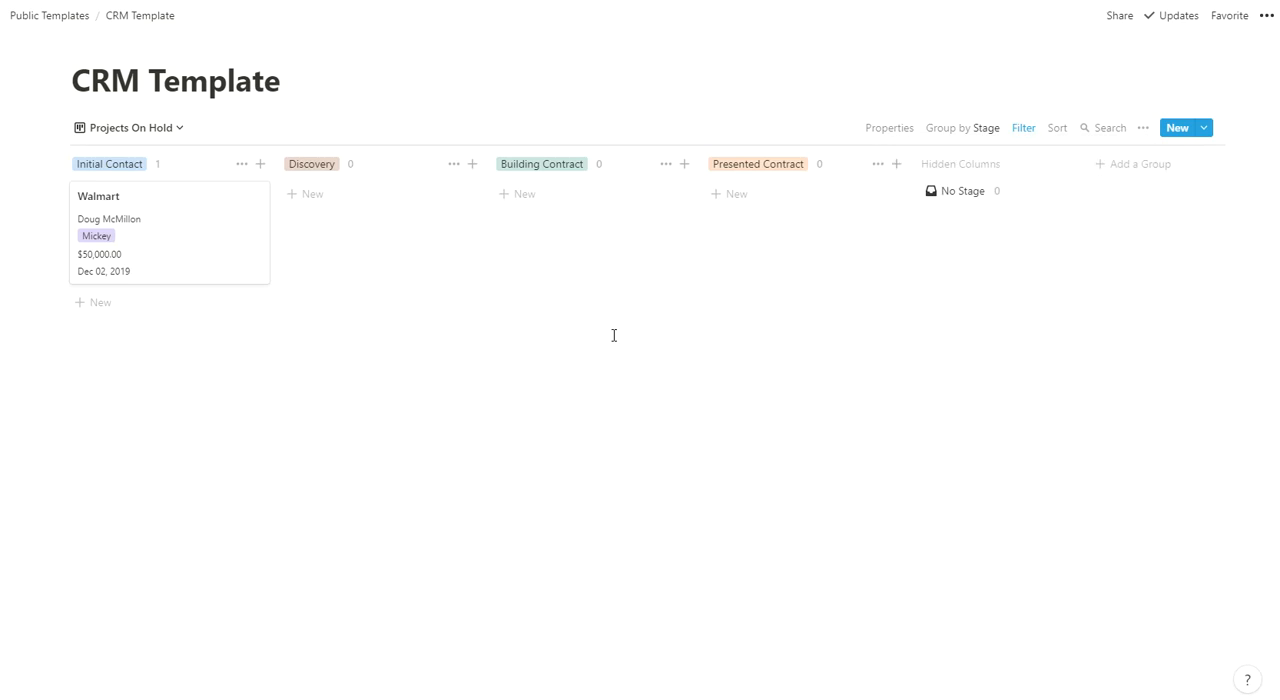
# - Switch to the first owner-specific Follow-Up view and review its Owner, Follow-Up date and Status filter conditions
pyautogui.click(123, 131)
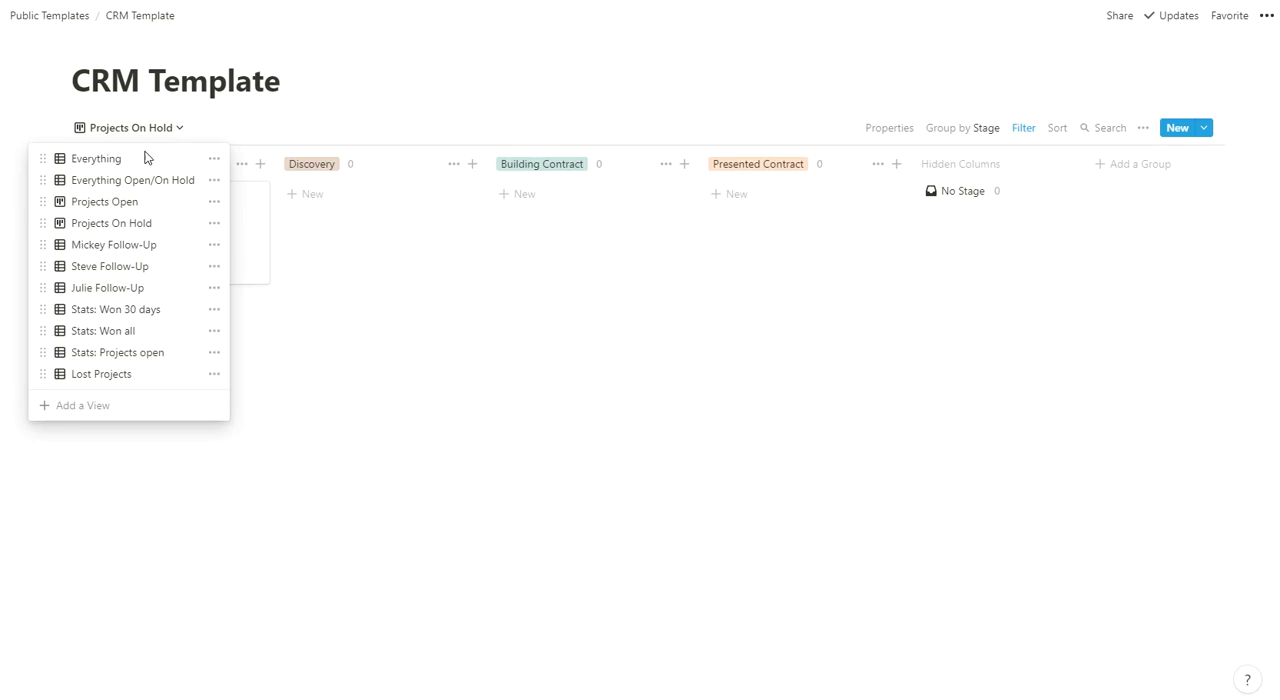
pyautogui.click(110, 245)
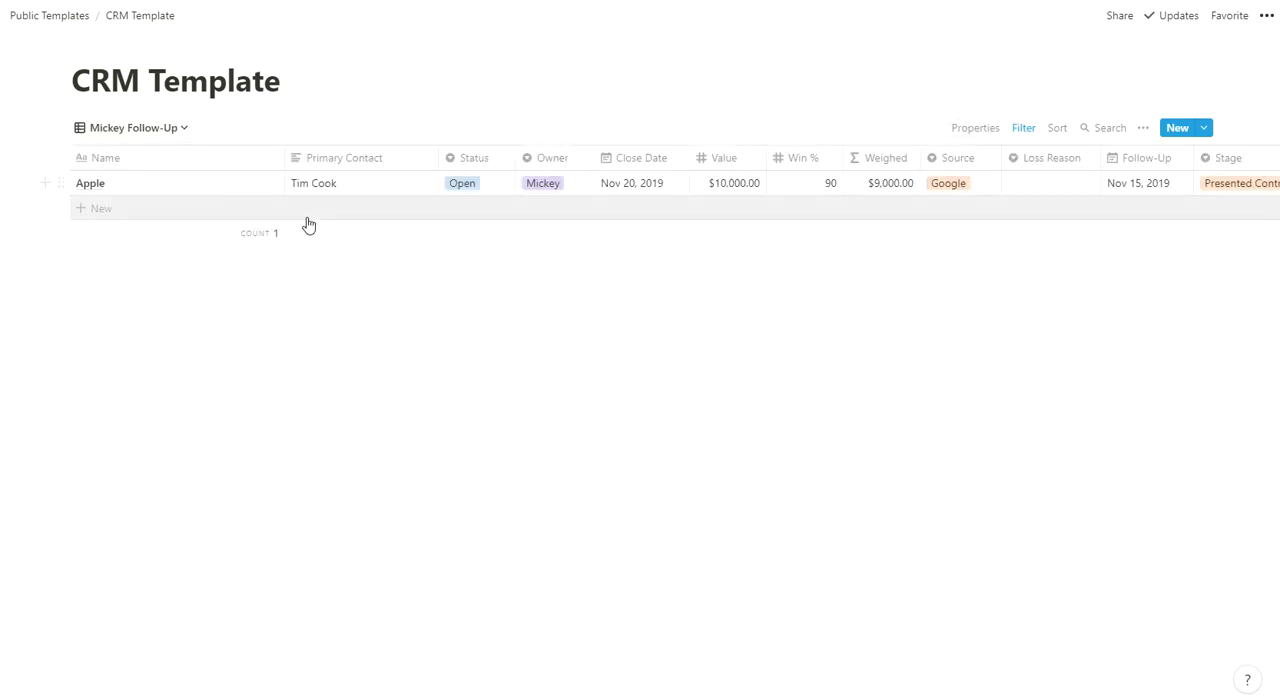
pyautogui.click(1026, 128)
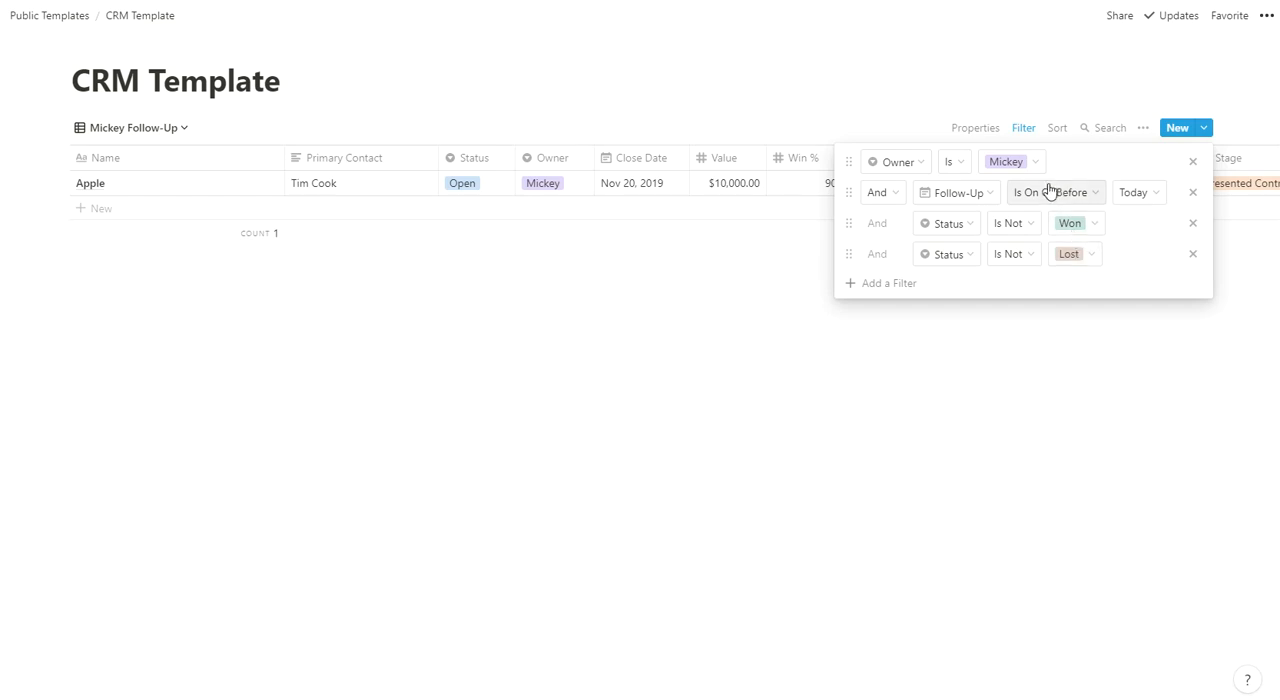
pyautogui.click(692, 292)
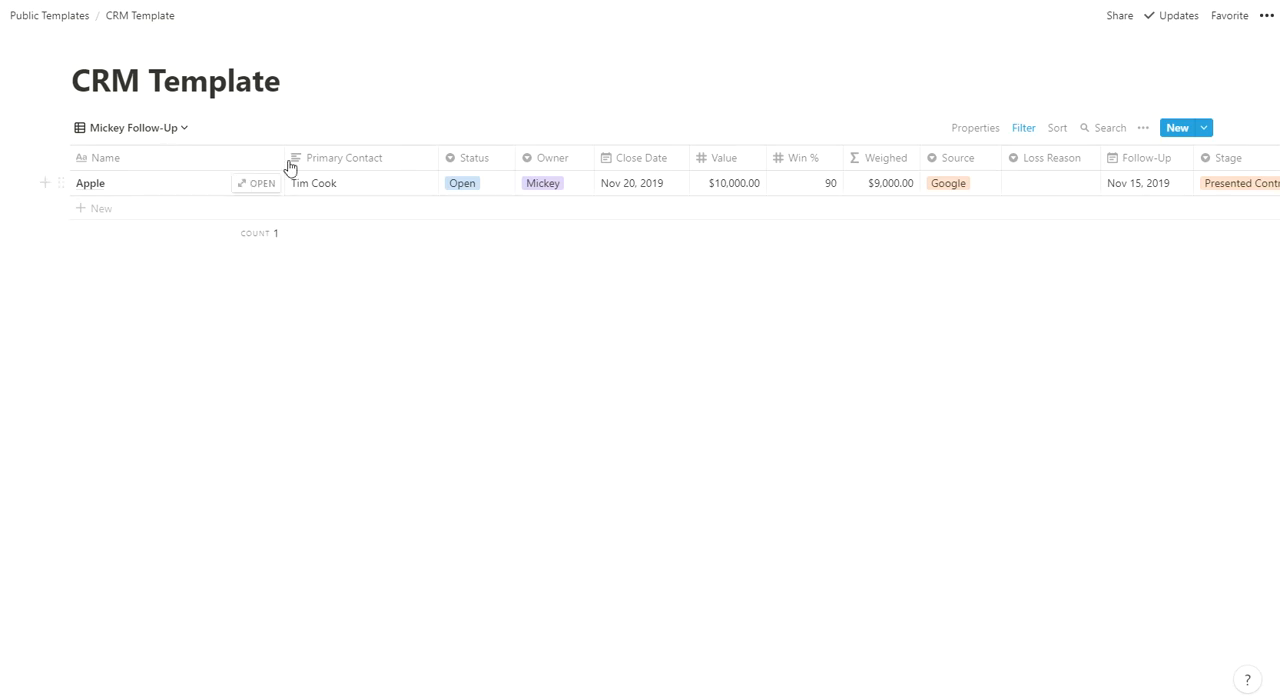
# - Narrow the Name and Primary Contact columns in the Follow-Up table
pyautogui.moveTo(284, 157); pyautogui.dragTo(165, 157)
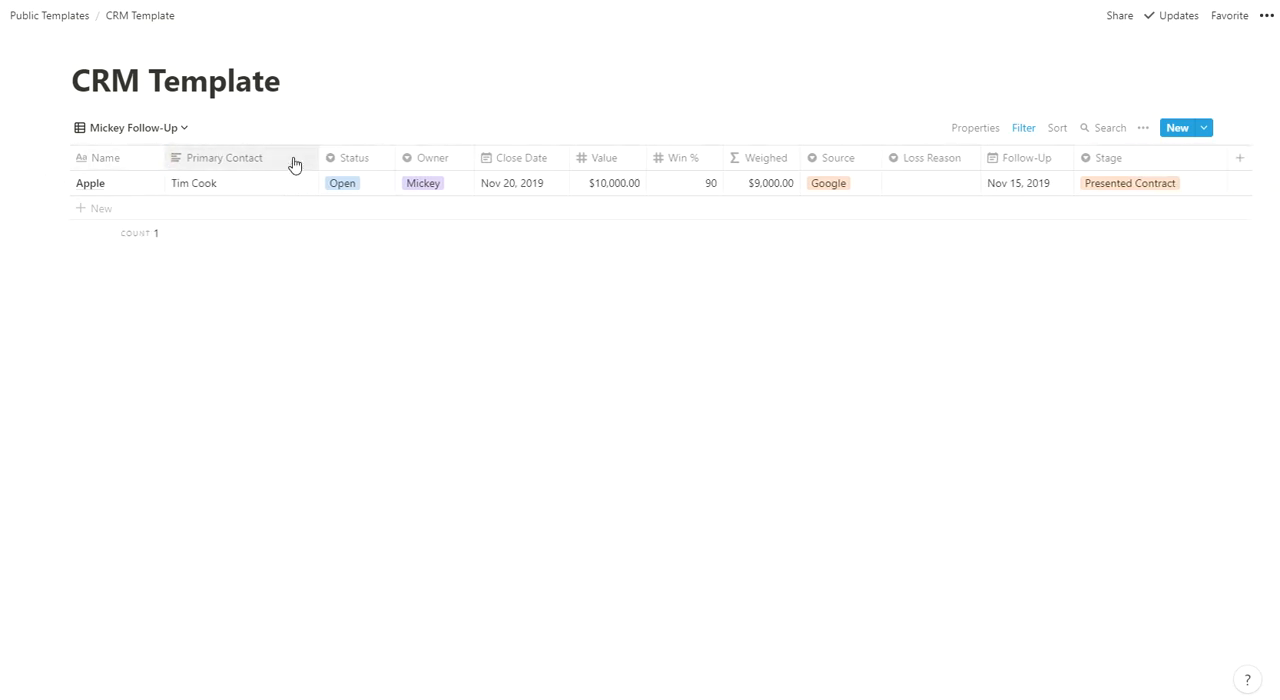
pyautogui.moveTo(318, 157); pyautogui.dragTo(289, 151)
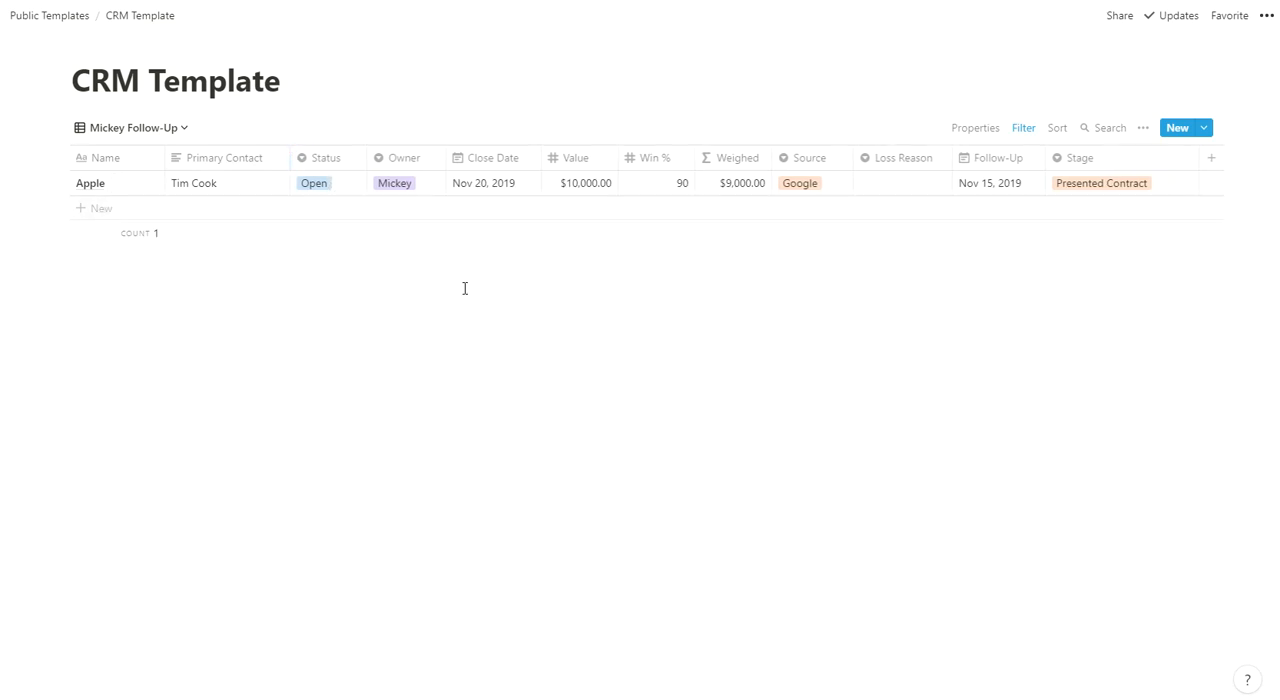
# - Set the Apple deal's Win % to 40
pyautogui.click(677, 185)
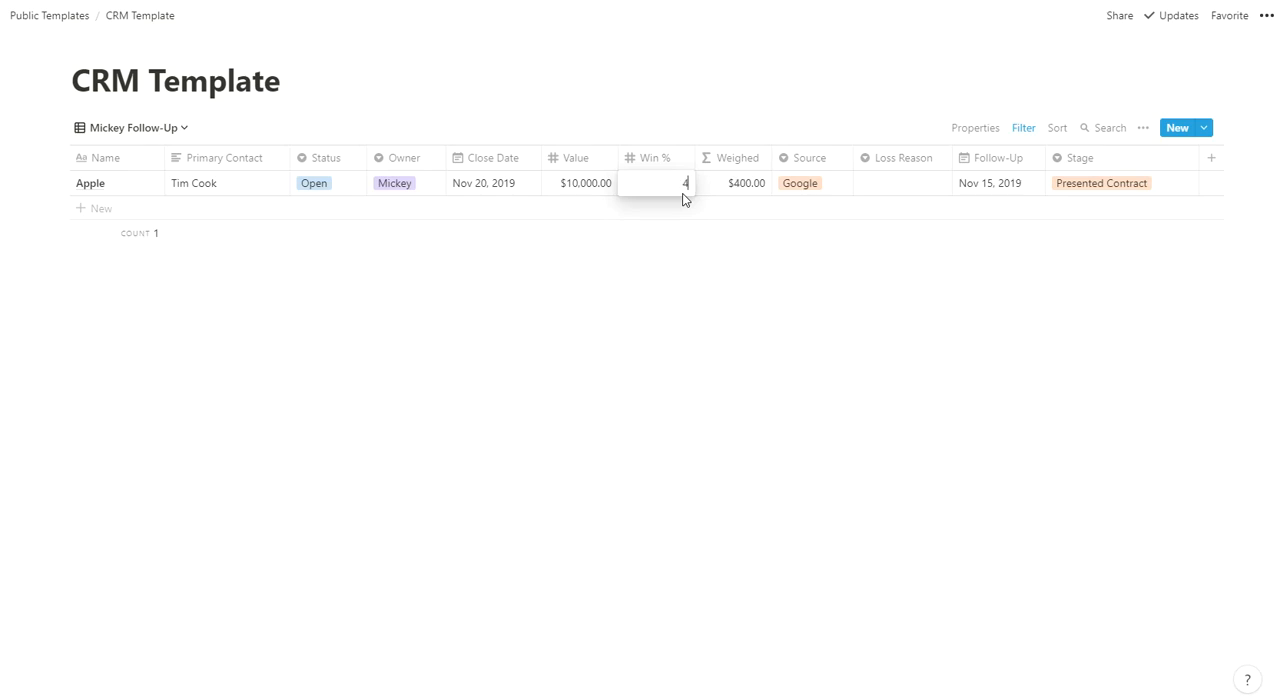
pyautogui.press('Return')
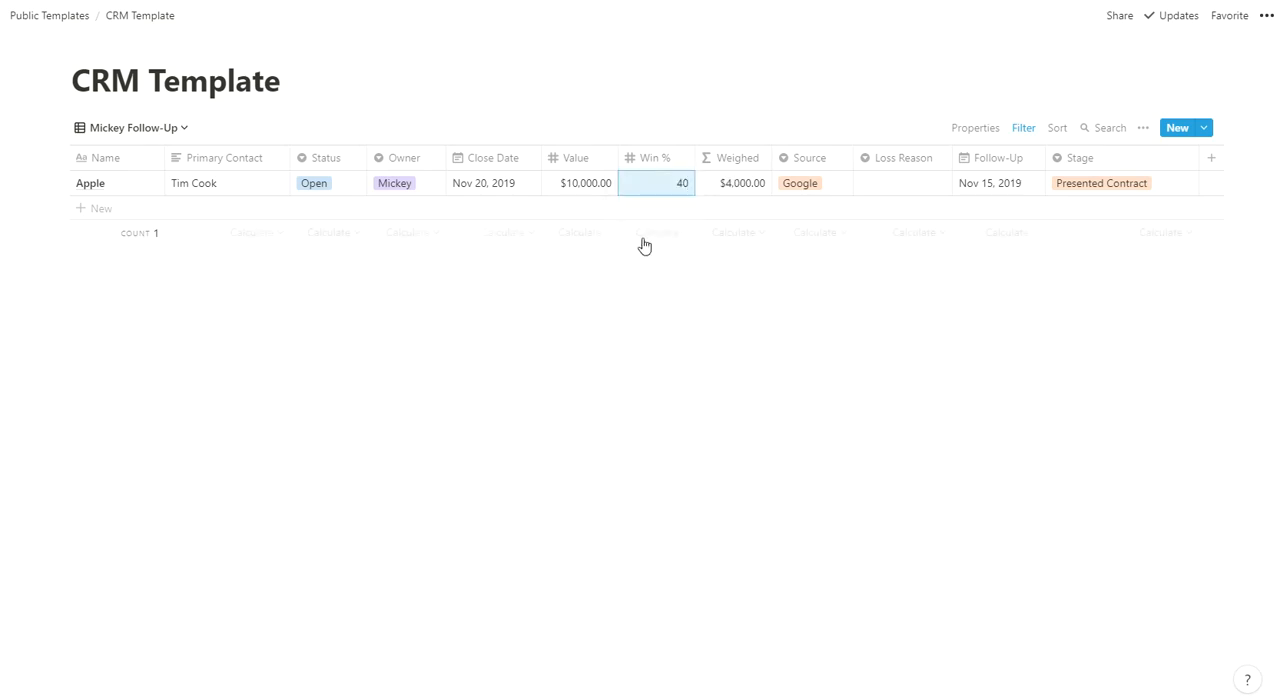
# - Review the filter conditions of the second owner-specific Follow-Up view and return to the first owner's Follow-Up view
pyautogui.click(169, 130)
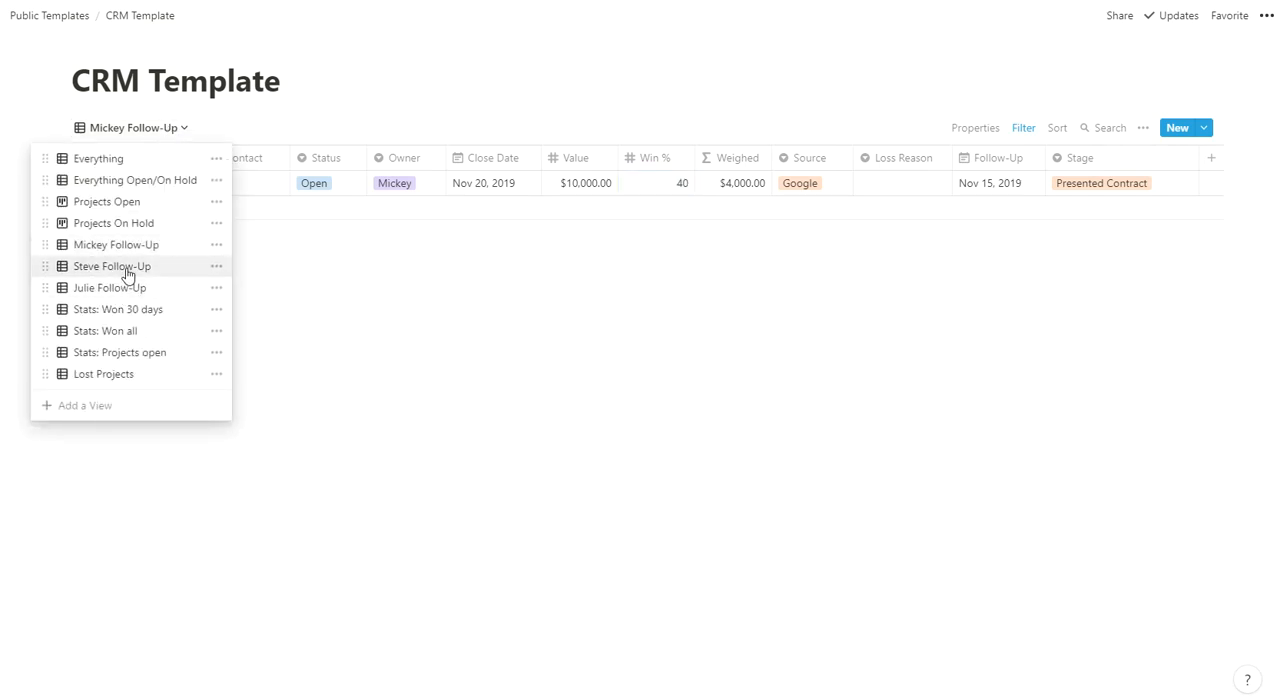
pyautogui.click(120, 266)
pyautogui.click(1024, 128)
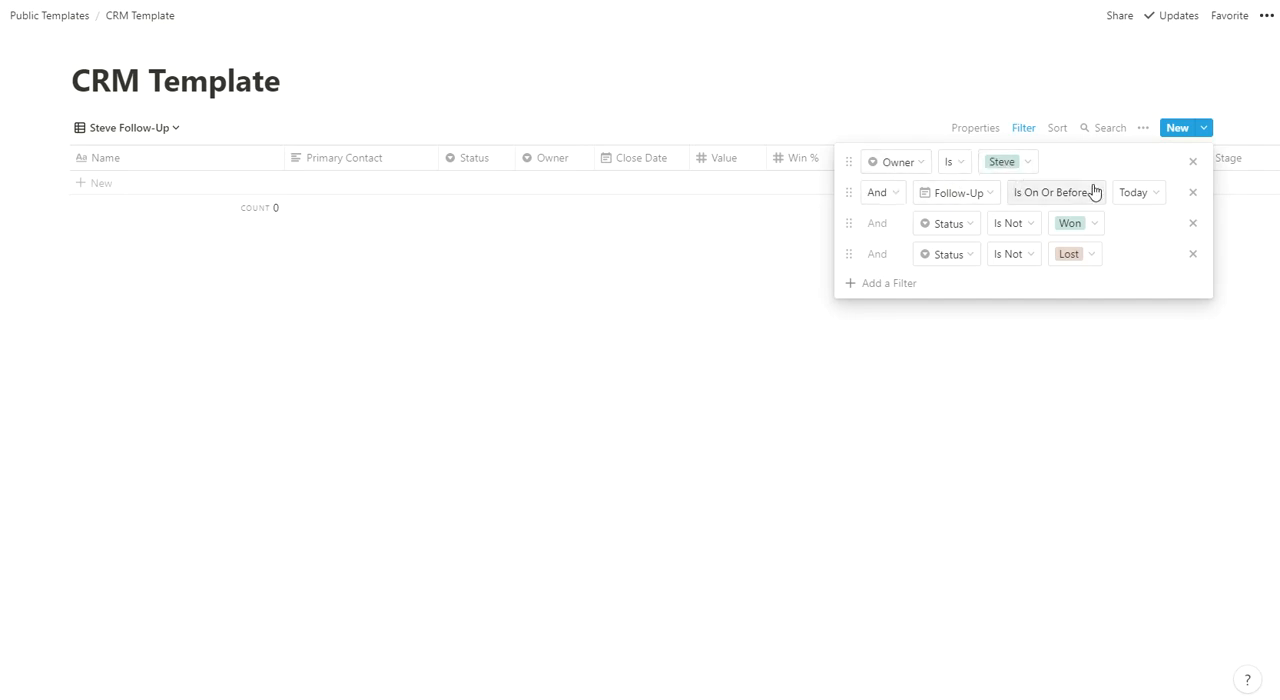
pyautogui.click(465, 312)
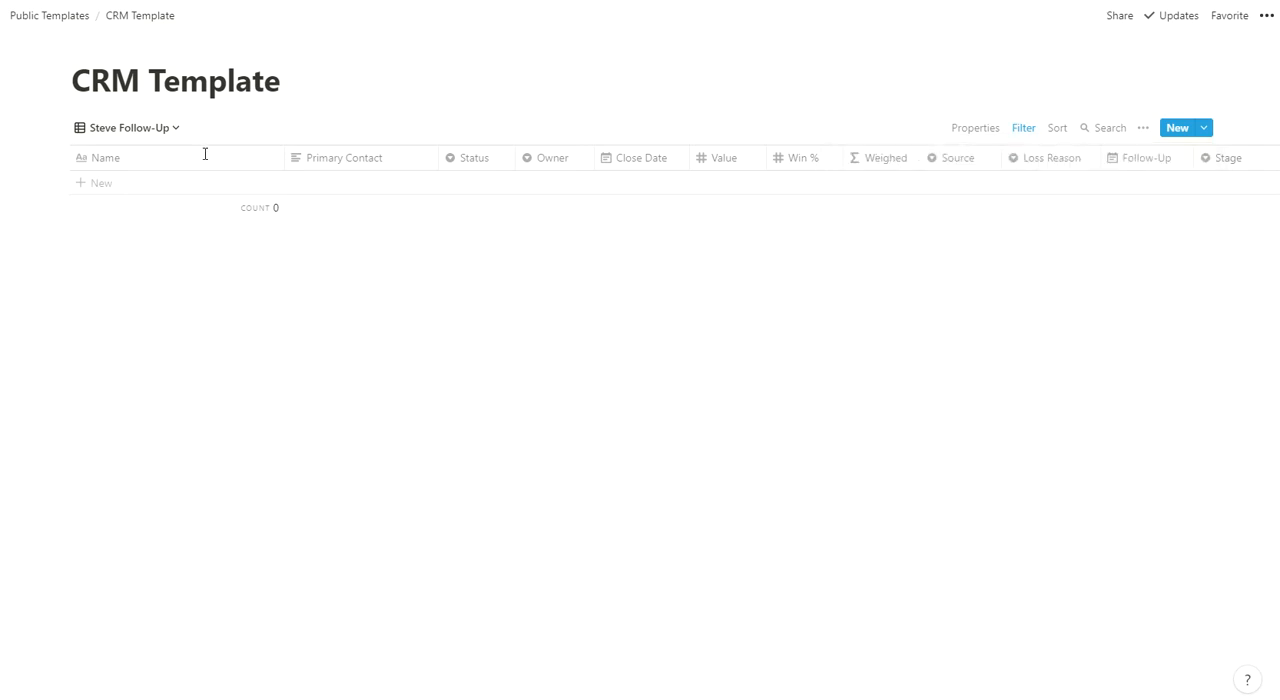
pyautogui.click(146, 134)
pyautogui.click(89, 247)
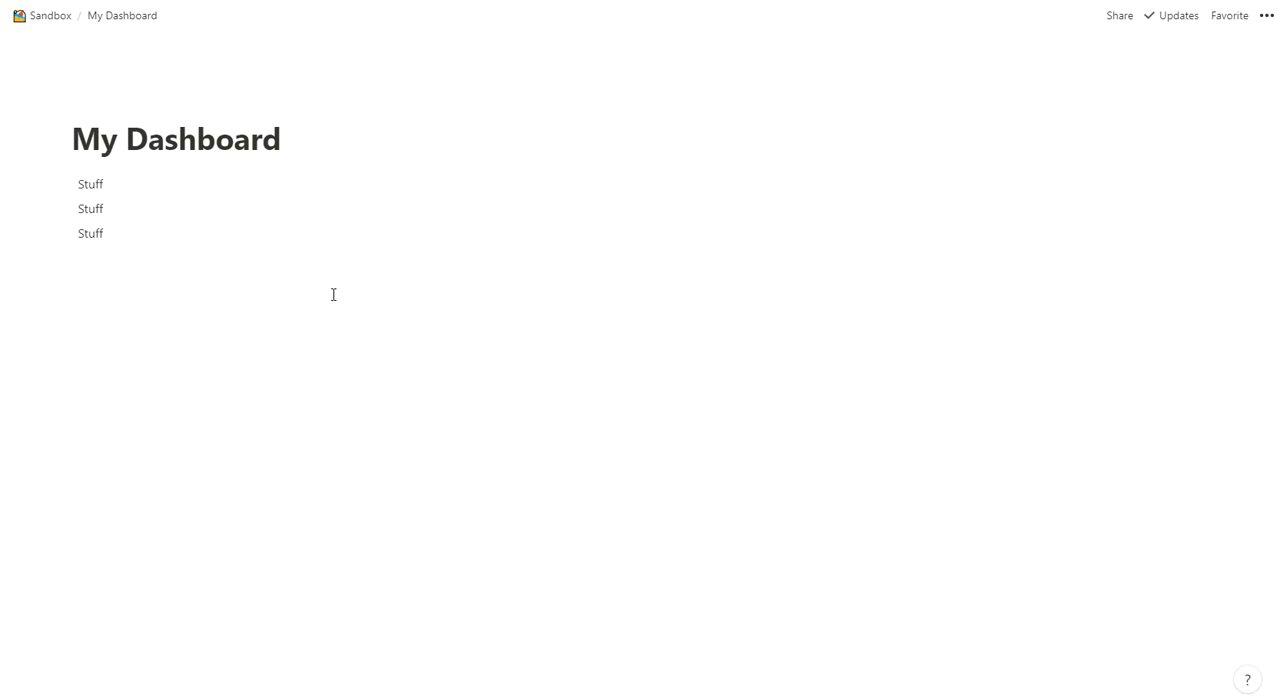
# - On the My Dashboard page, insert a linked database of CRM Template below the last Stuff line
pyautogui.click(106, 261)
pyautogui.write('/linked')
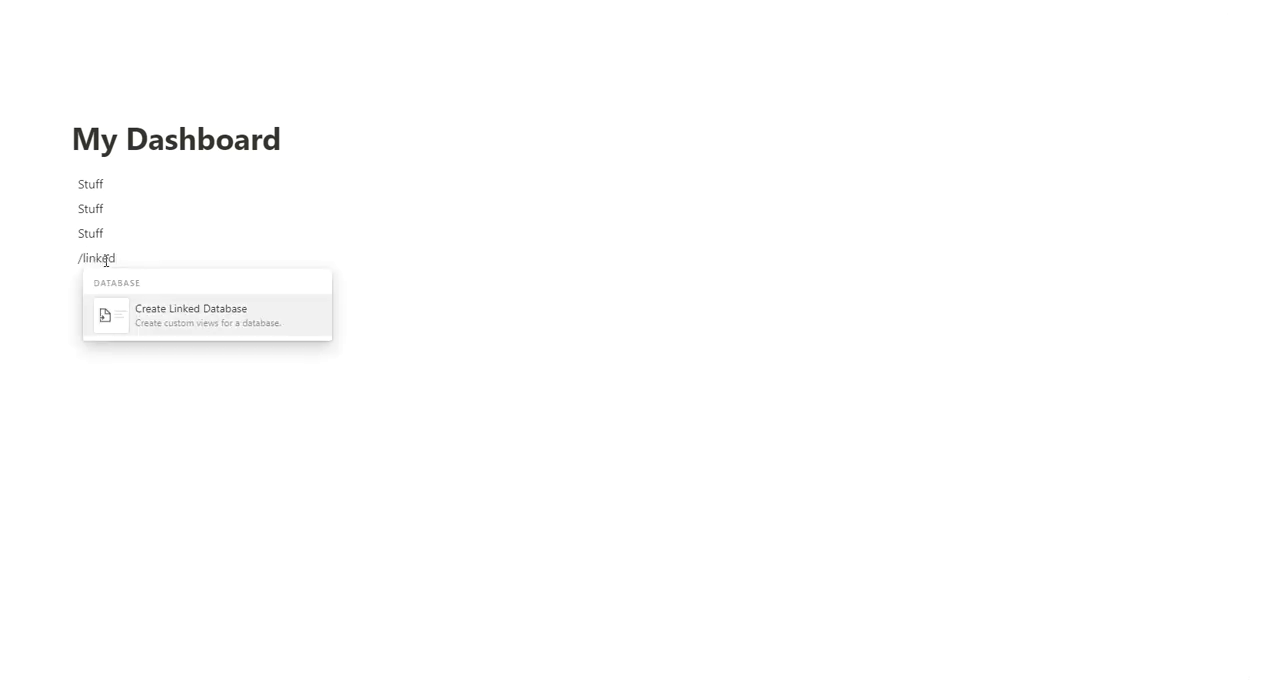
pyautogui.click(191, 318)
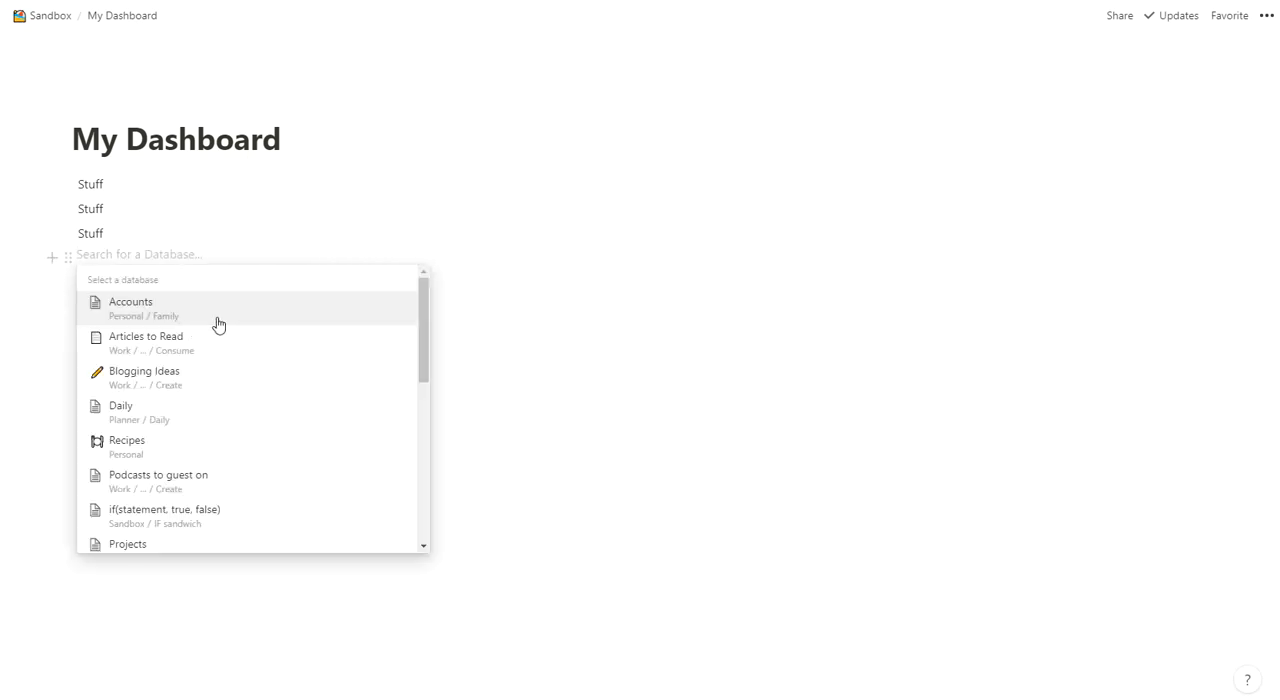
pyautogui.write('crm templ')
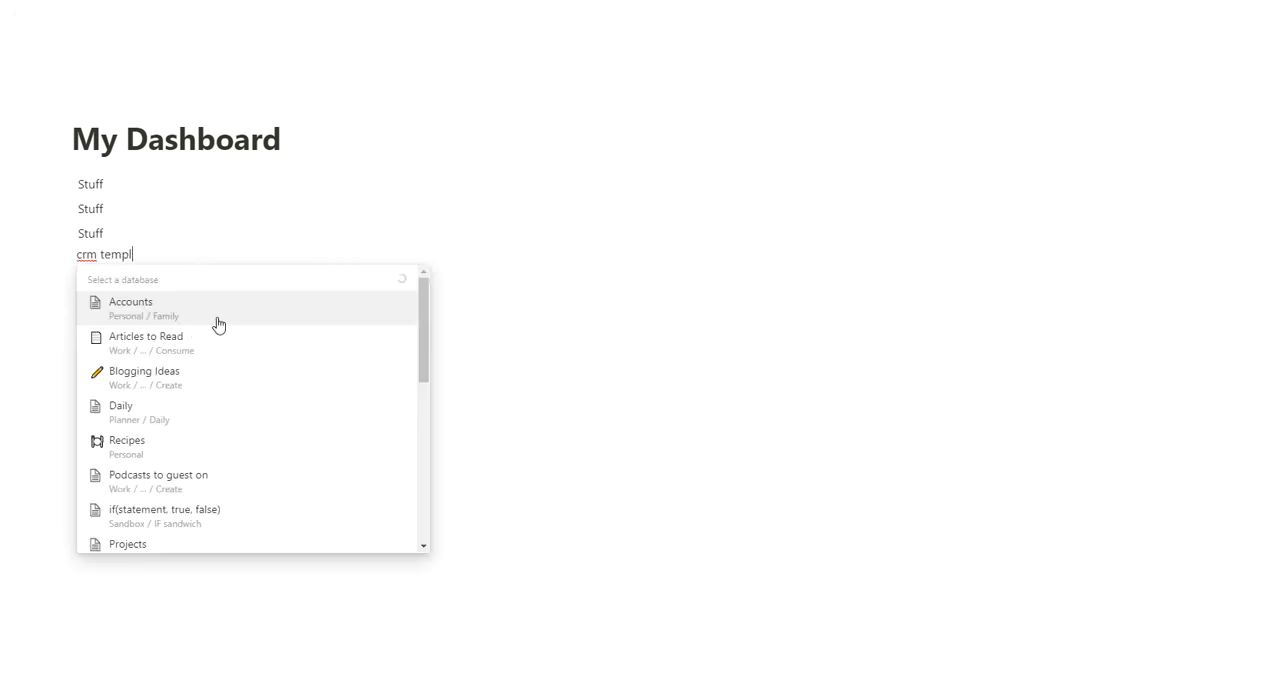
pyautogui.click(209, 311)
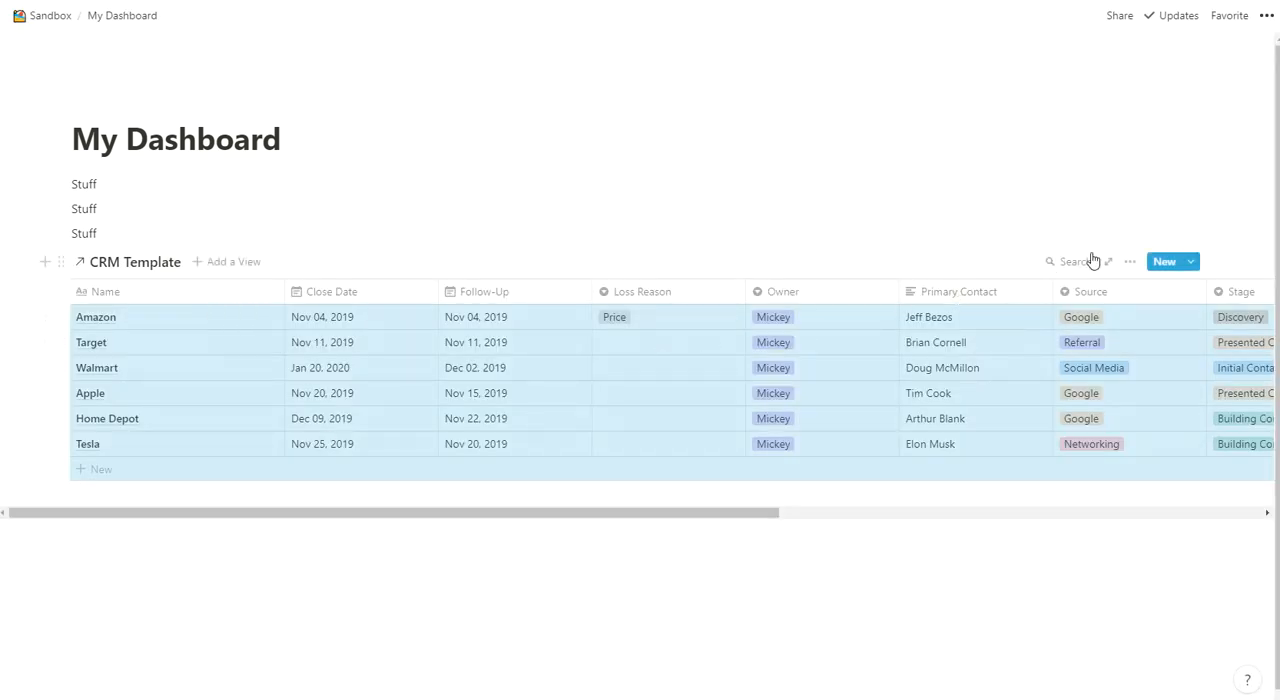
# - Add a filter to the linked CRM Template table where Owner Is the first listed owner option
pyautogui.click(1130, 261)
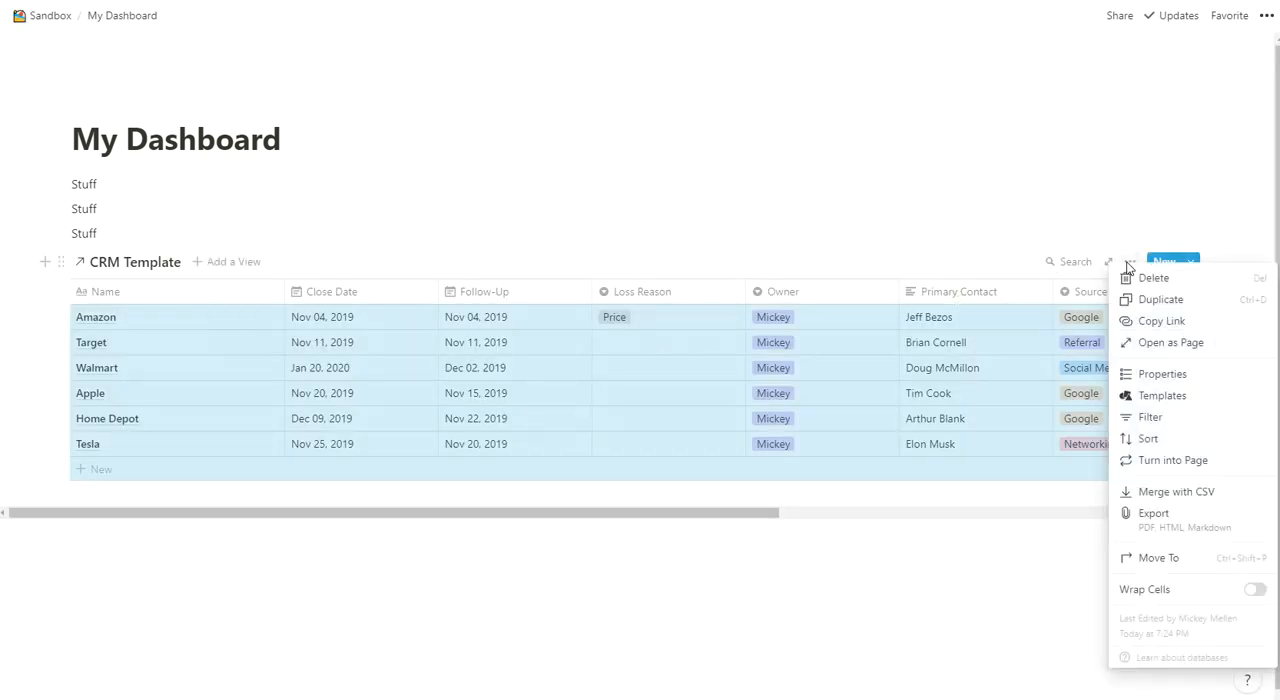
pyautogui.click(1150, 416)
pyautogui.click(952, 393)
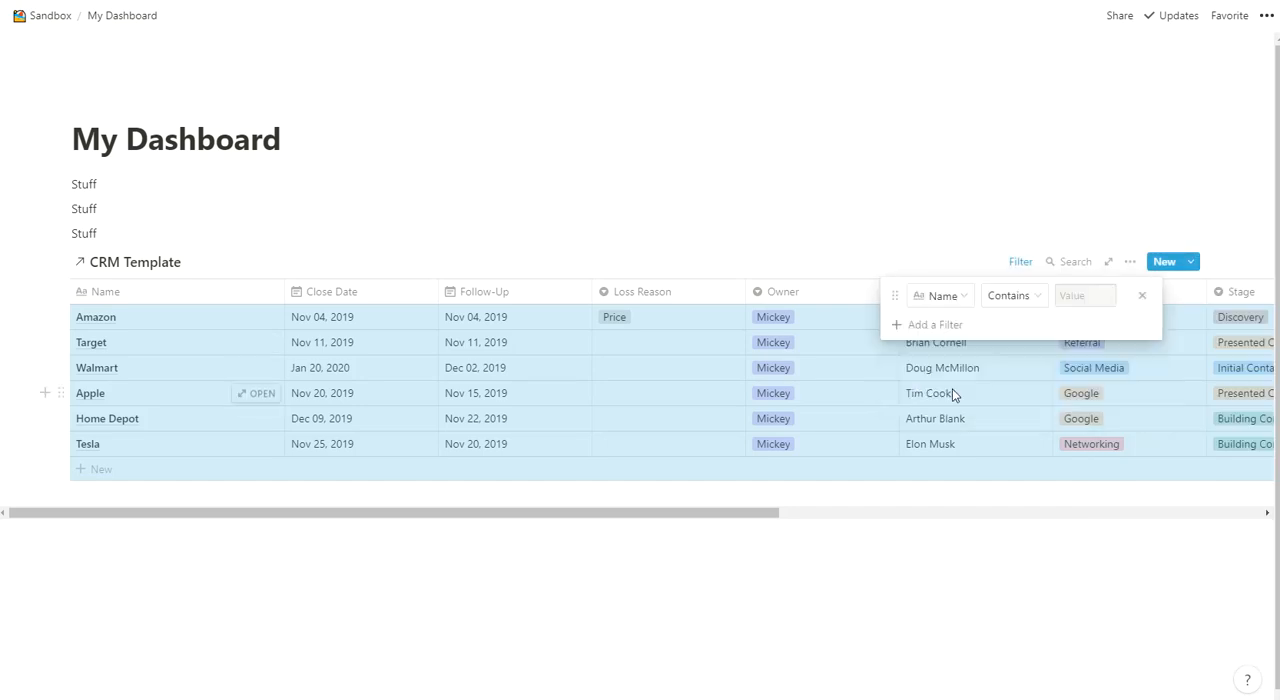
pyautogui.click(950, 295)
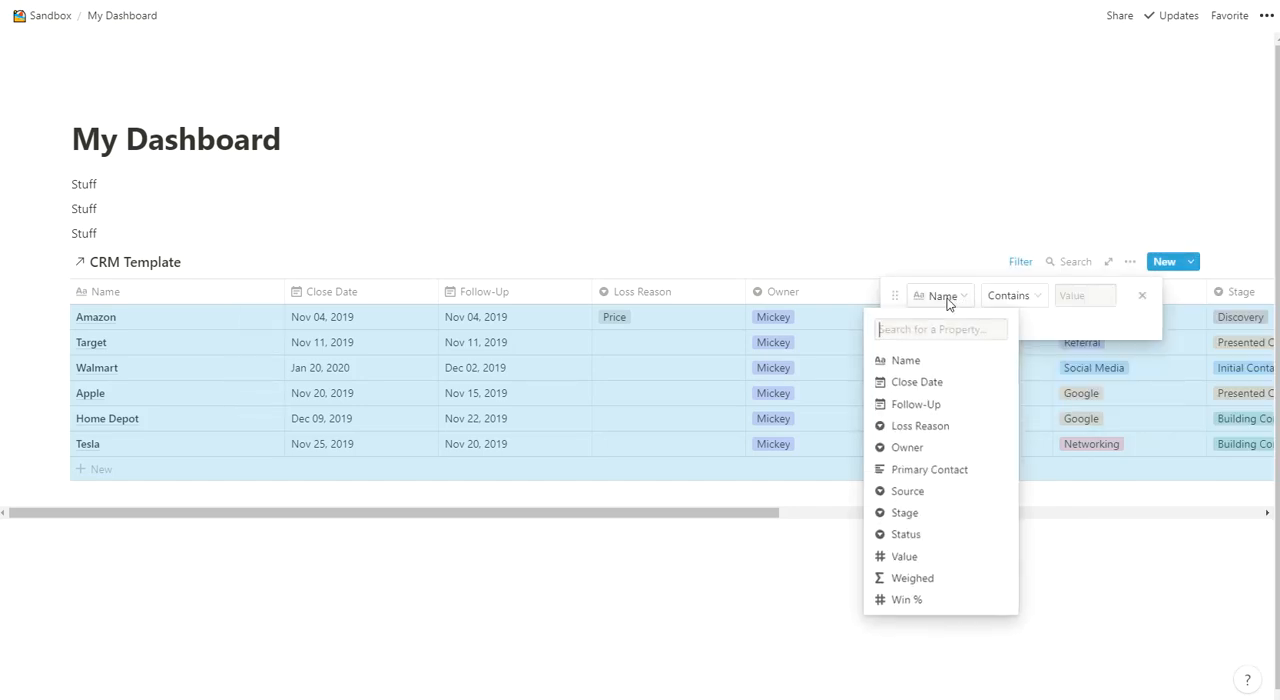
pyautogui.click(913, 448)
pyautogui.click(1062, 298)
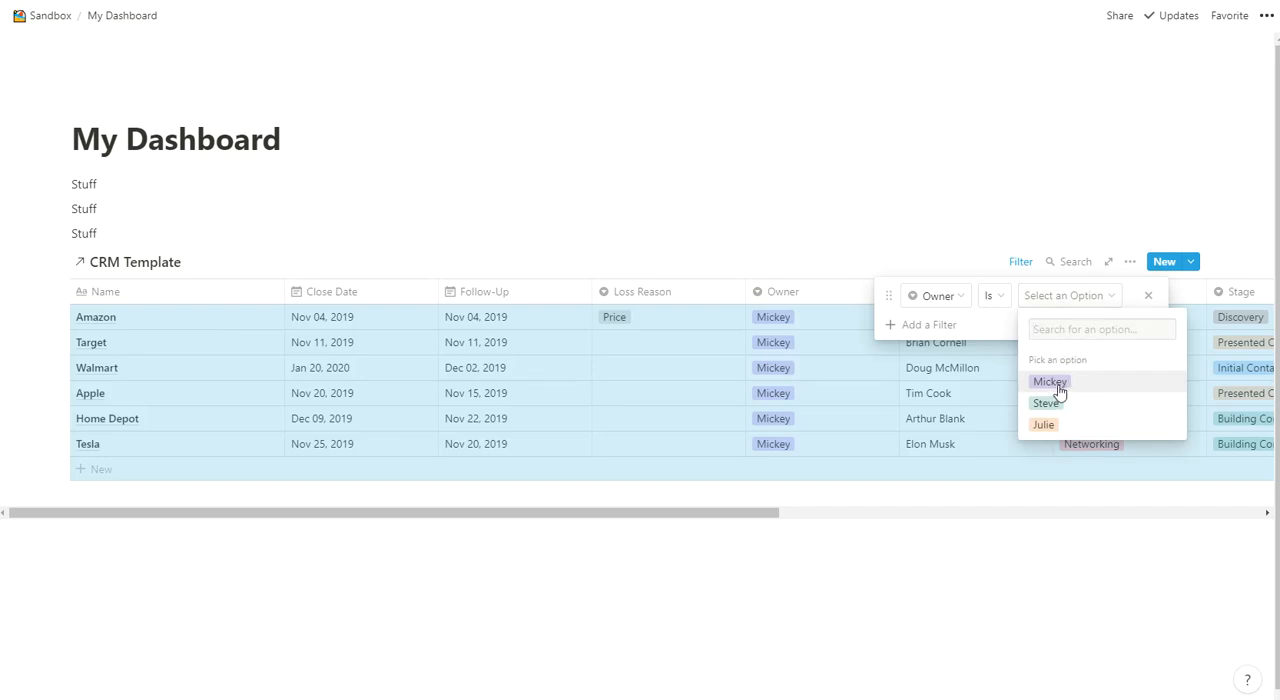
pyautogui.click(1050, 382)
# - Add a second filter condition to the linked table: Follow-Up Is On Or Before Today
pyautogui.click(930, 326)
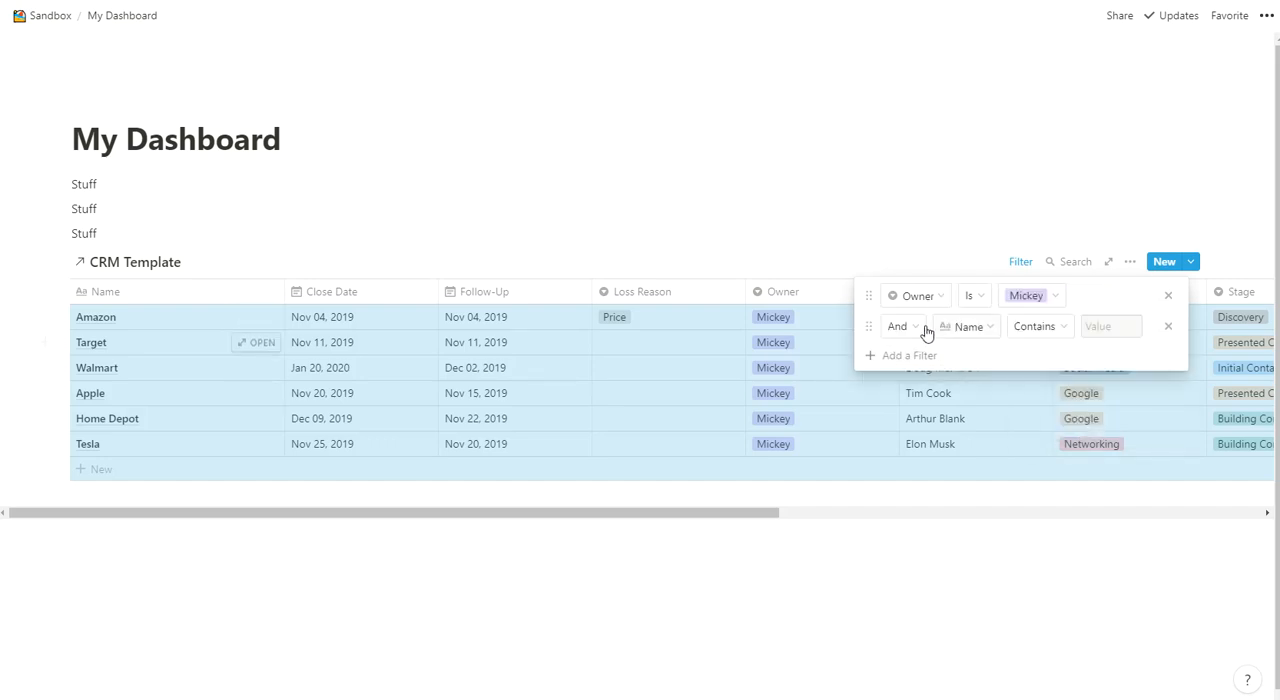
pyautogui.click(968, 329)
pyautogui.click(943, 440)
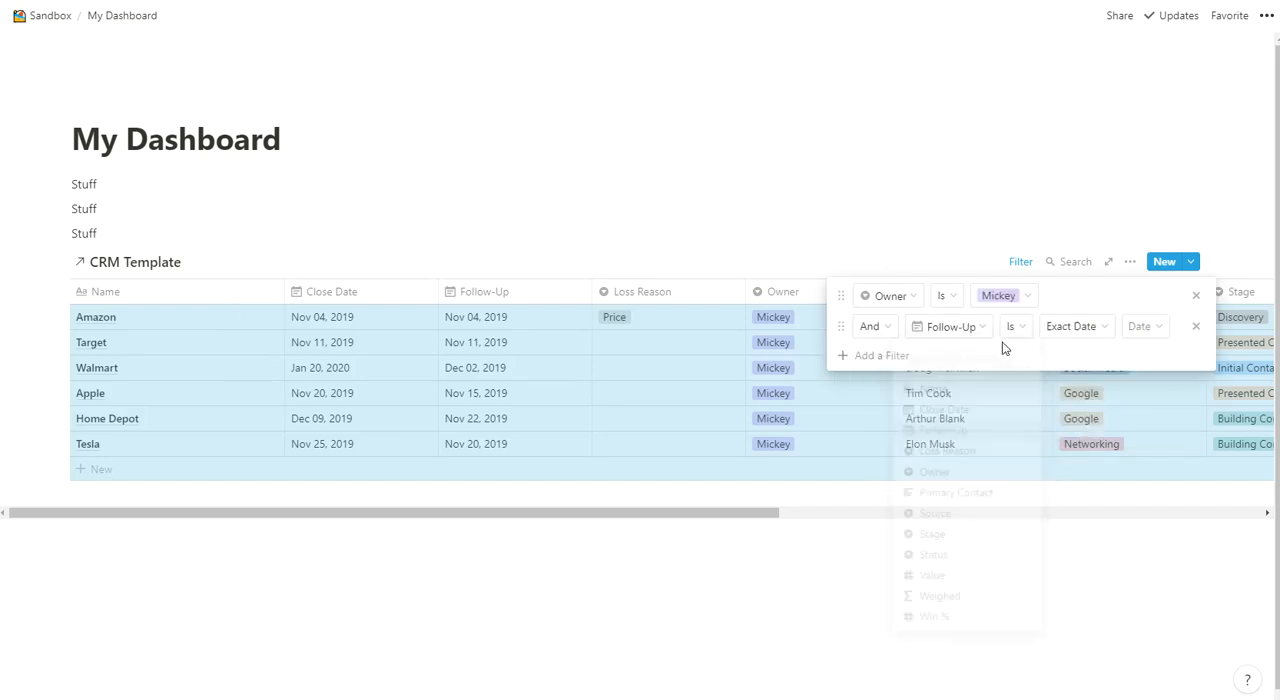
pyautogui.click(1017, 327)
pyautogui.click(1002, 442)
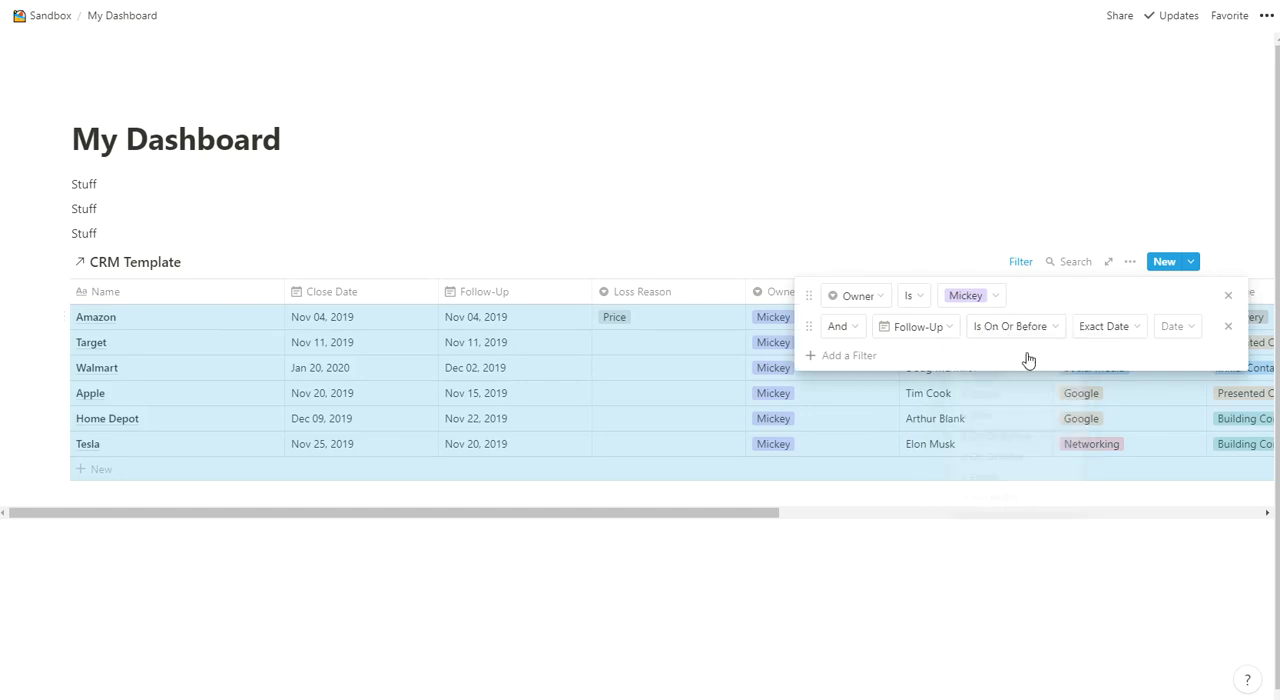
pyautogui.click(1093, 327)
pyautogui.click(1091, 374)
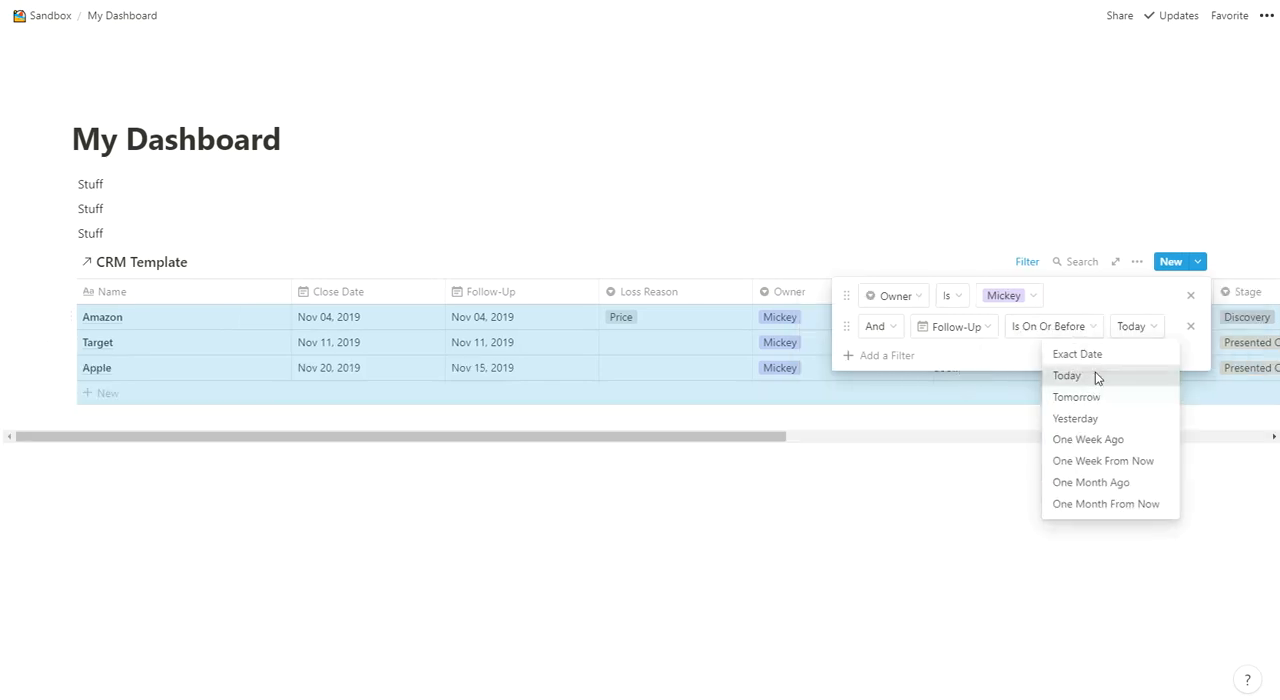
# - Add a third filter condition to the linked table: Status Is Not Won
pyautogui.click(876, 358)
pyautogui.click(943, 357)
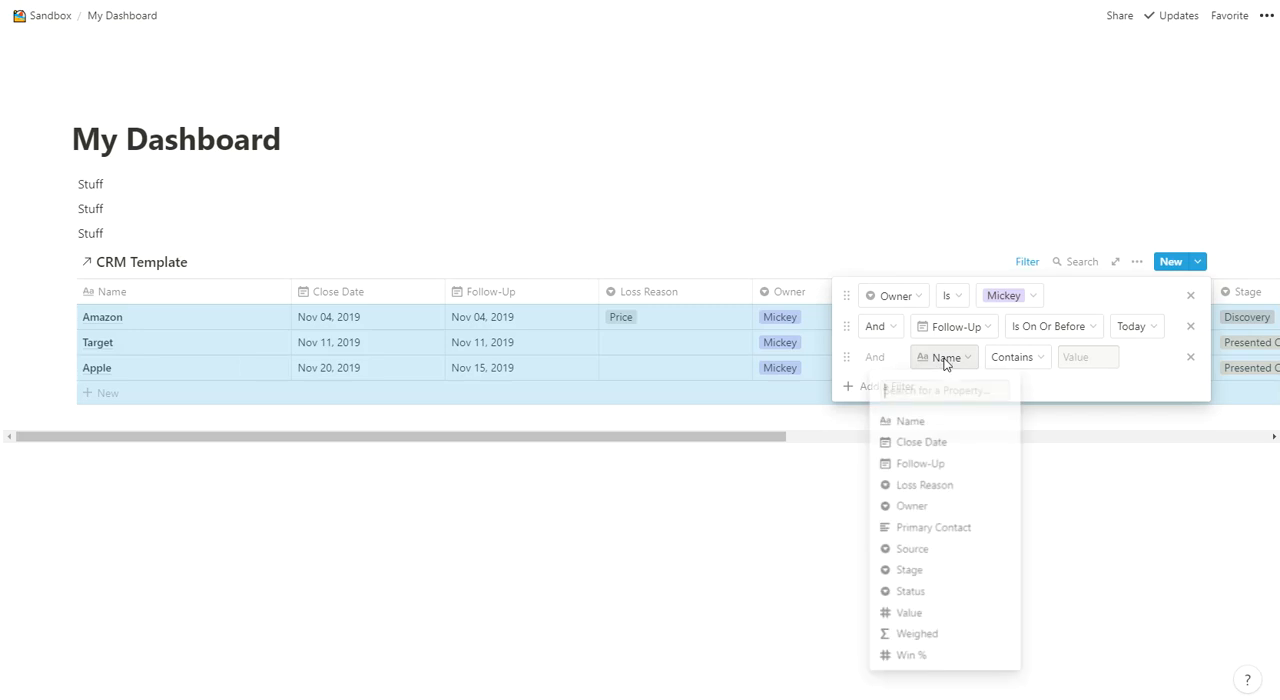
pyautogui.click(910, 594)
pyautogui.click(997, 358)
pyautogui.click(1000, 406)
pyautogui.click(1066, 362)
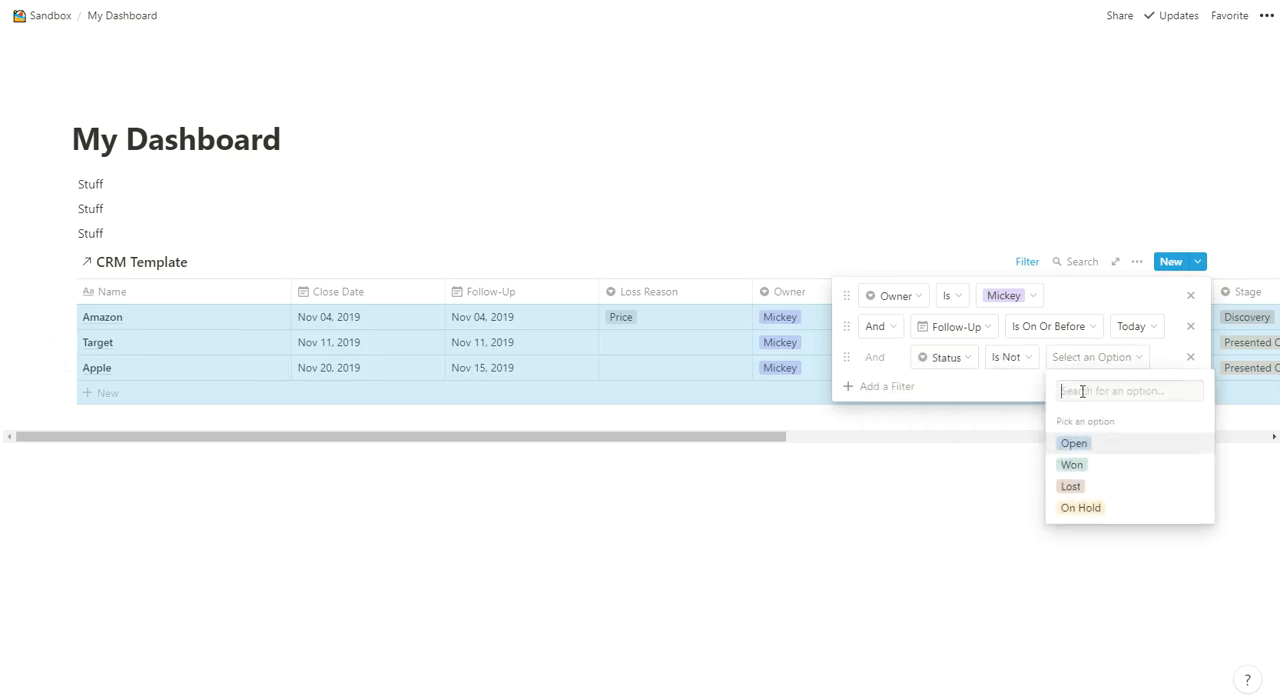
pyautogui.click(1077, 464)
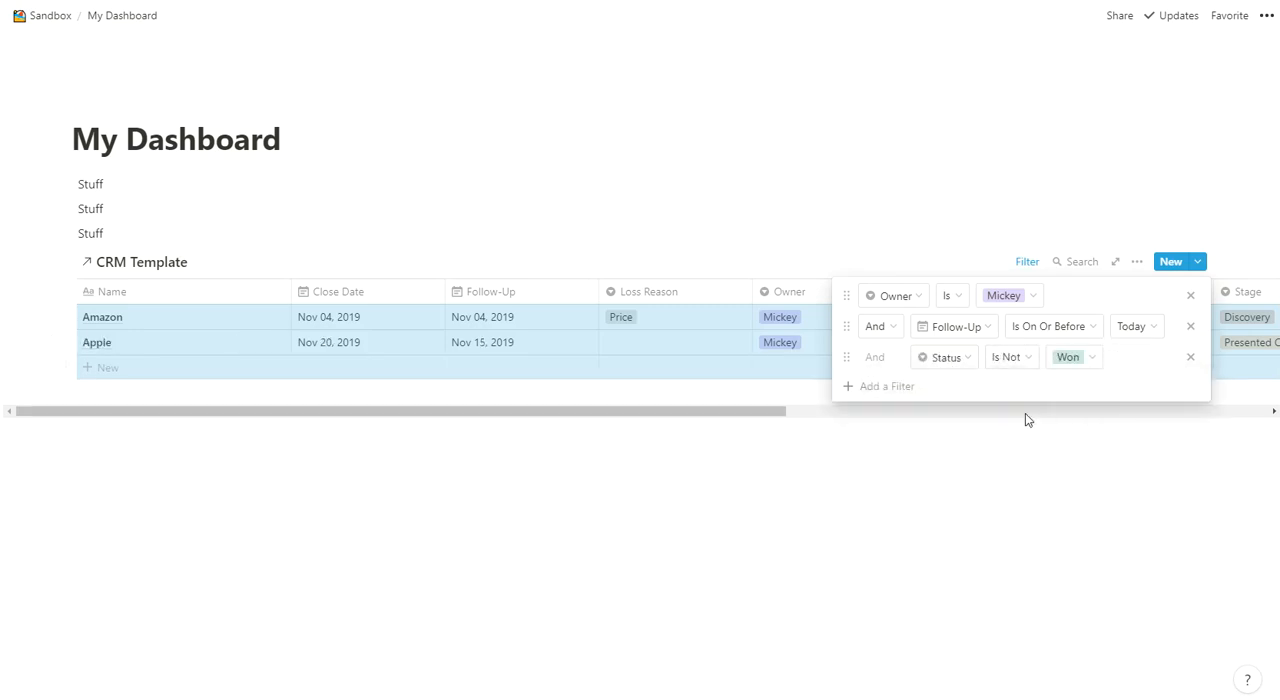
# - Add a fourth filter condition, Status Is Not Lost, and close the linked table's filter settings
pyautogui.click(872, 390)
pyautogui.click(943, 389)
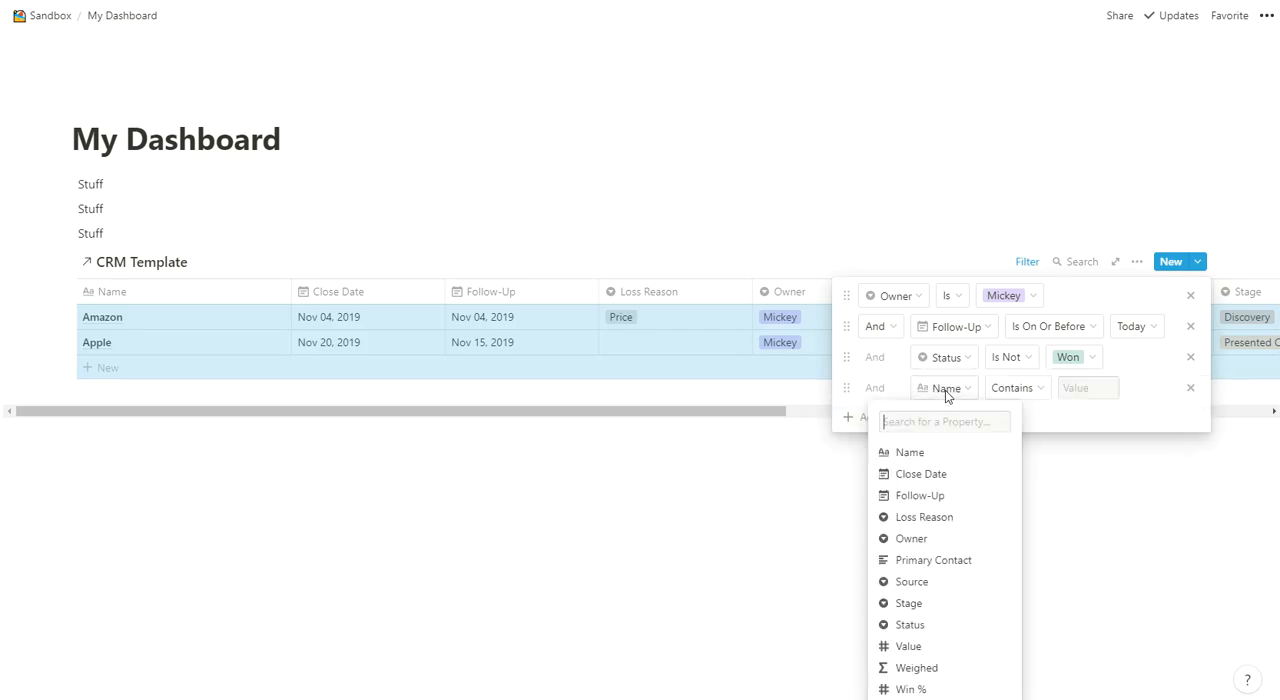
pyautogui.click(911, 624)
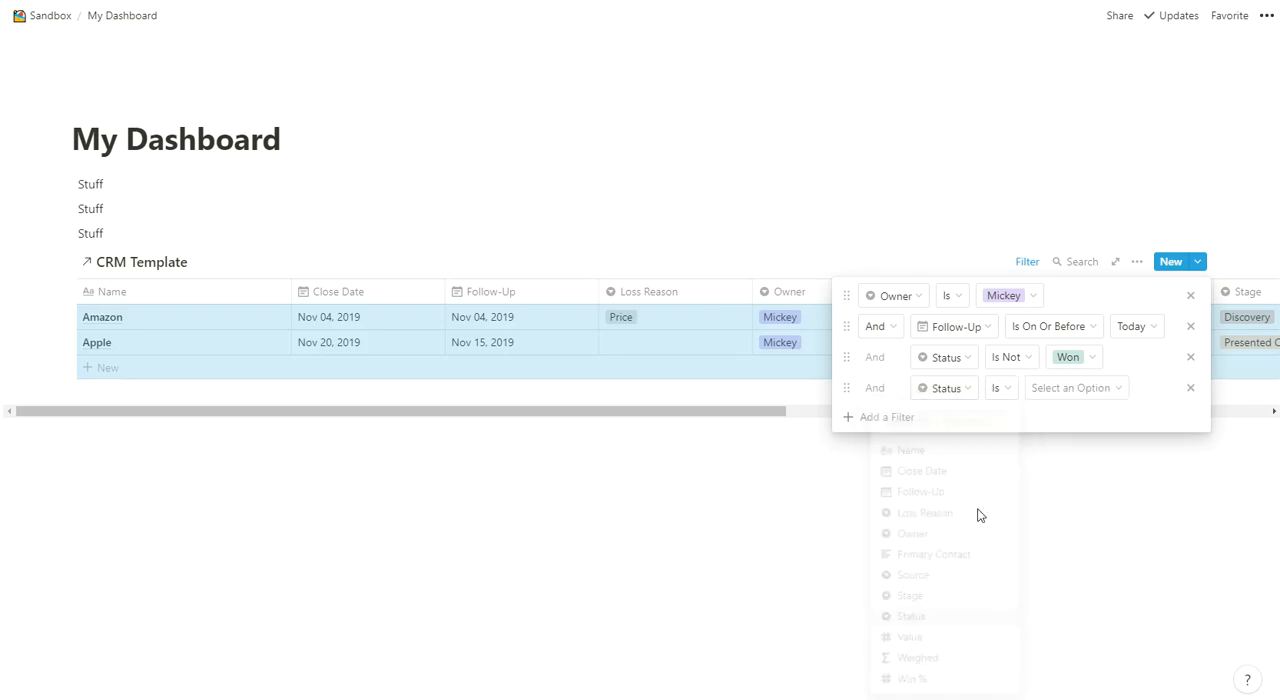
pyautogui.click(1008, 396)
pyautogui.click(975, 438)
pyautogui.click(1069, 393)
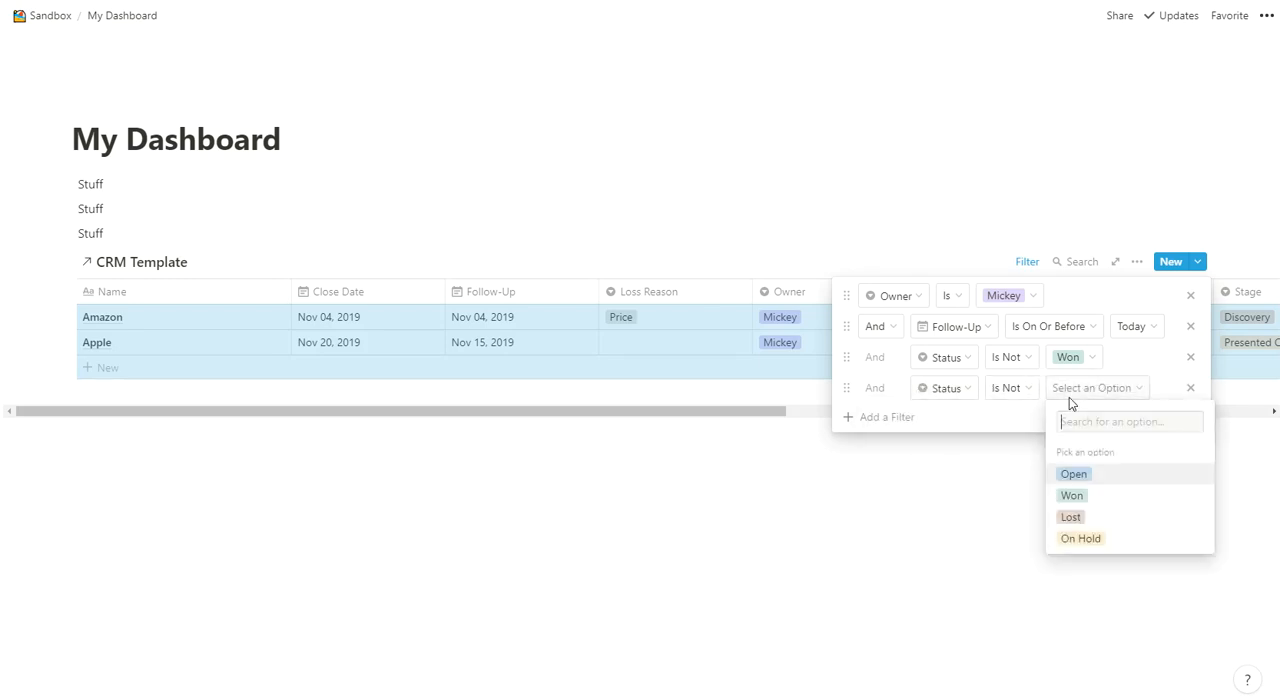
pyautogui.click(1075, 516)
pyautogui.click(817, 509)
pyautogui.click(817, 509)
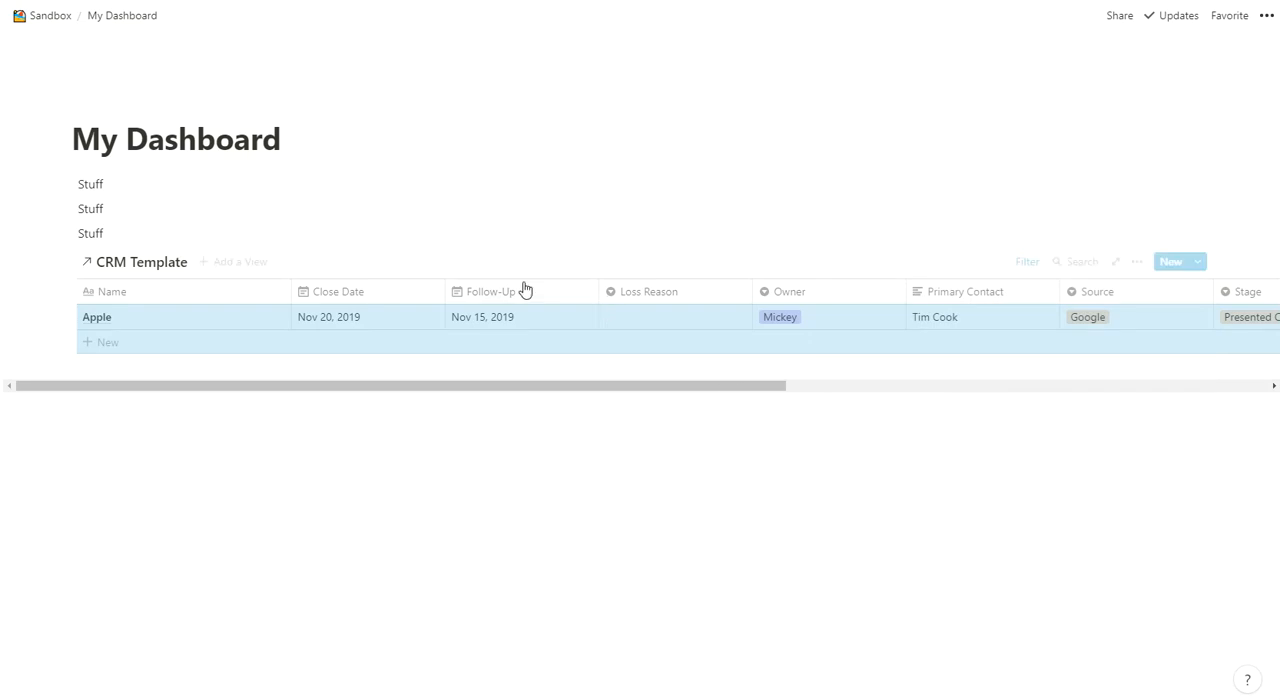
pyautogui.click(493, 198)
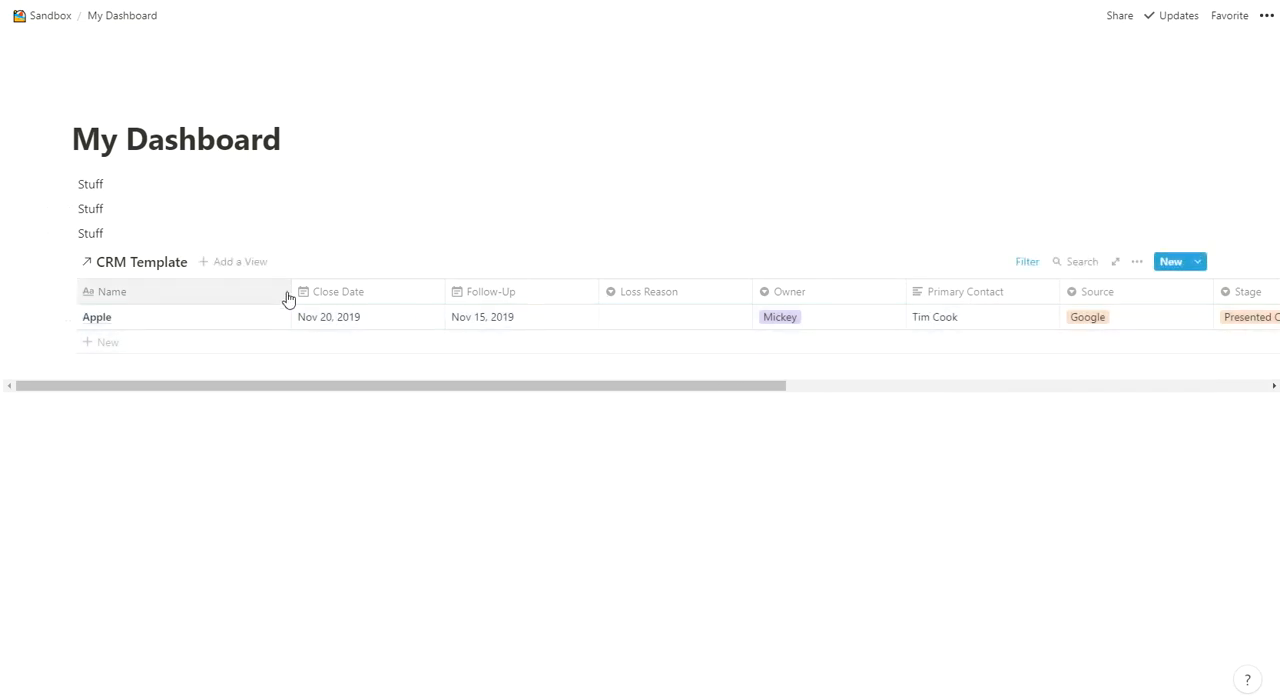
# - Narrow the linked table's Name column and hide the Loss Reason, Owner, Source, Stage, Status, Weighed and Win % properties
pyautogui.moveTo(290, 290); pyautogui.dragTo(160, 290)
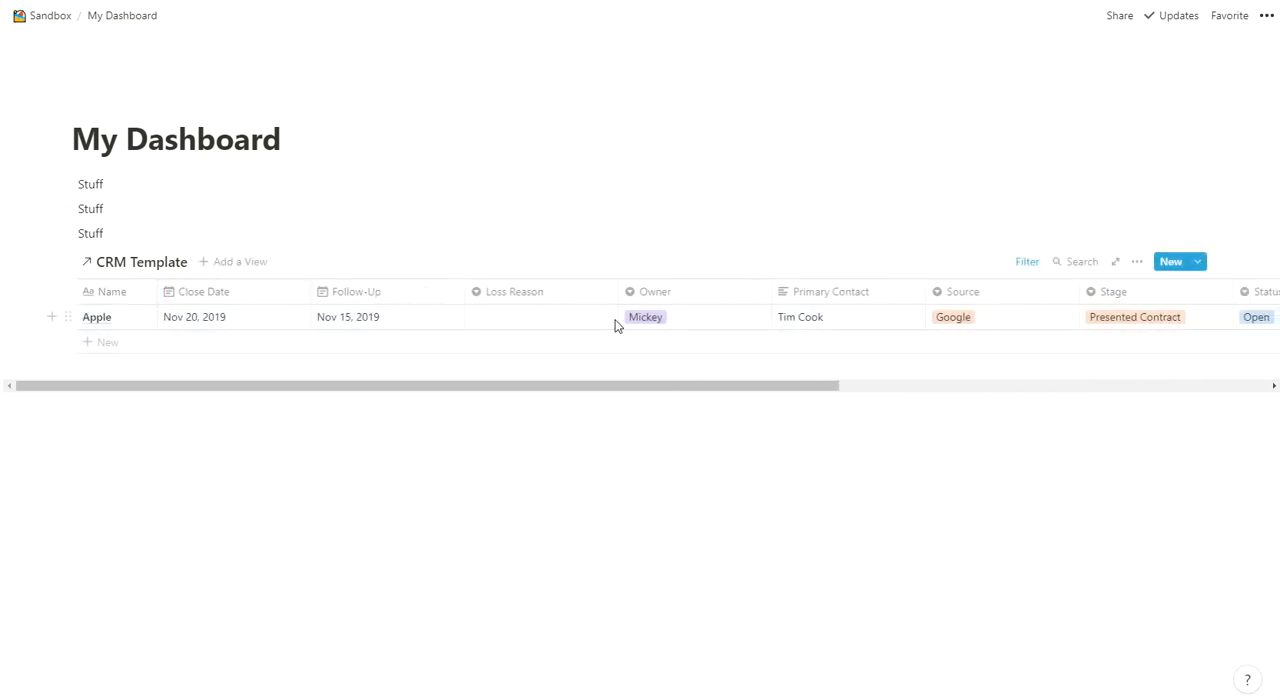
pyautogui.click(1139, 261)
pyautogui.click(1152, 373)
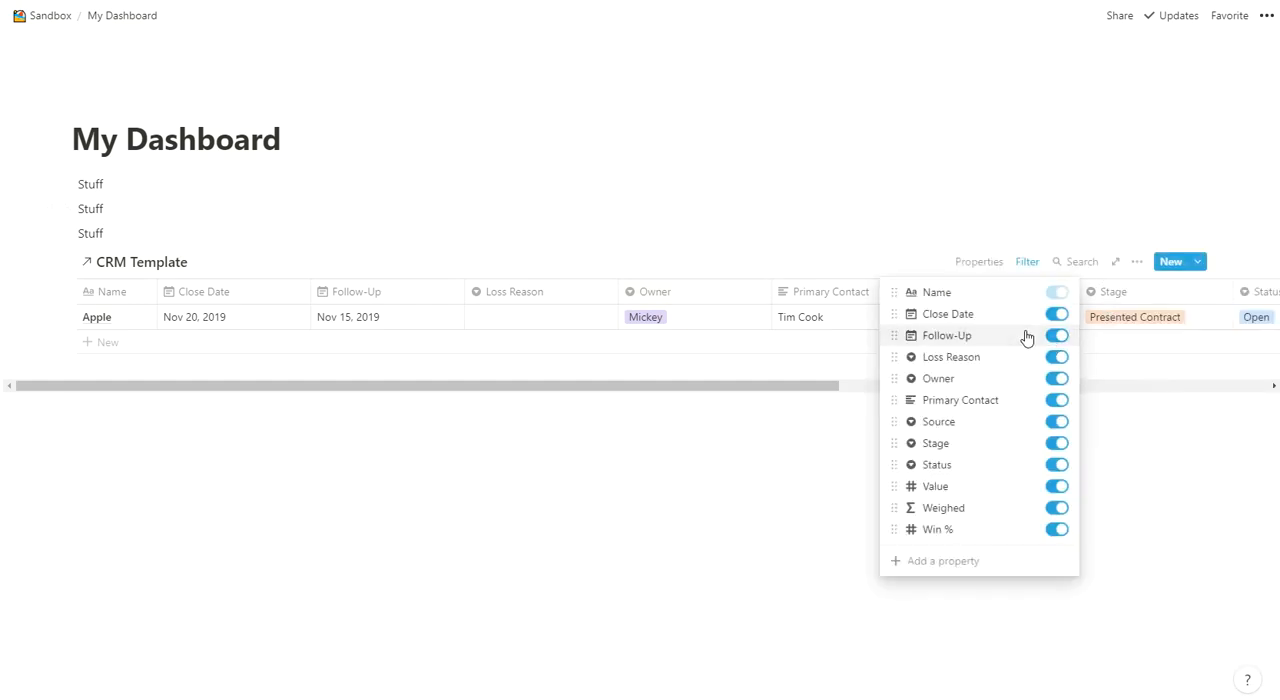
pyautogui.click(1058, 358)
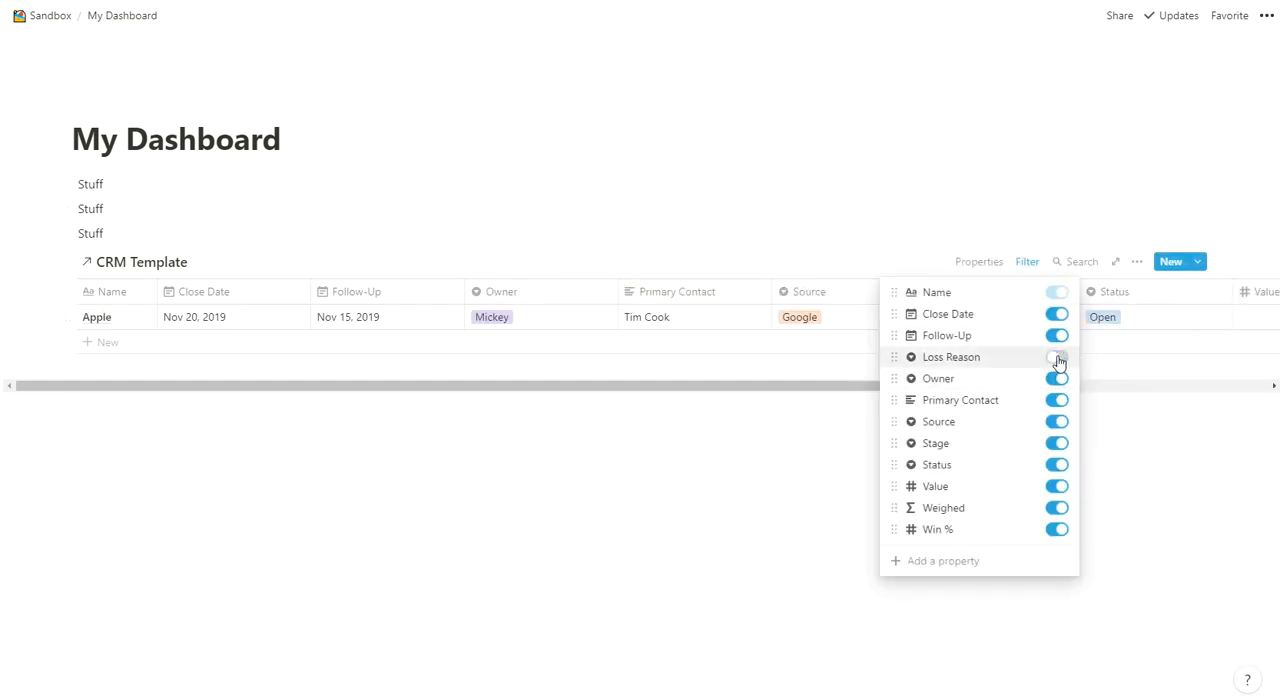
pyautogui.click(1058, 380)
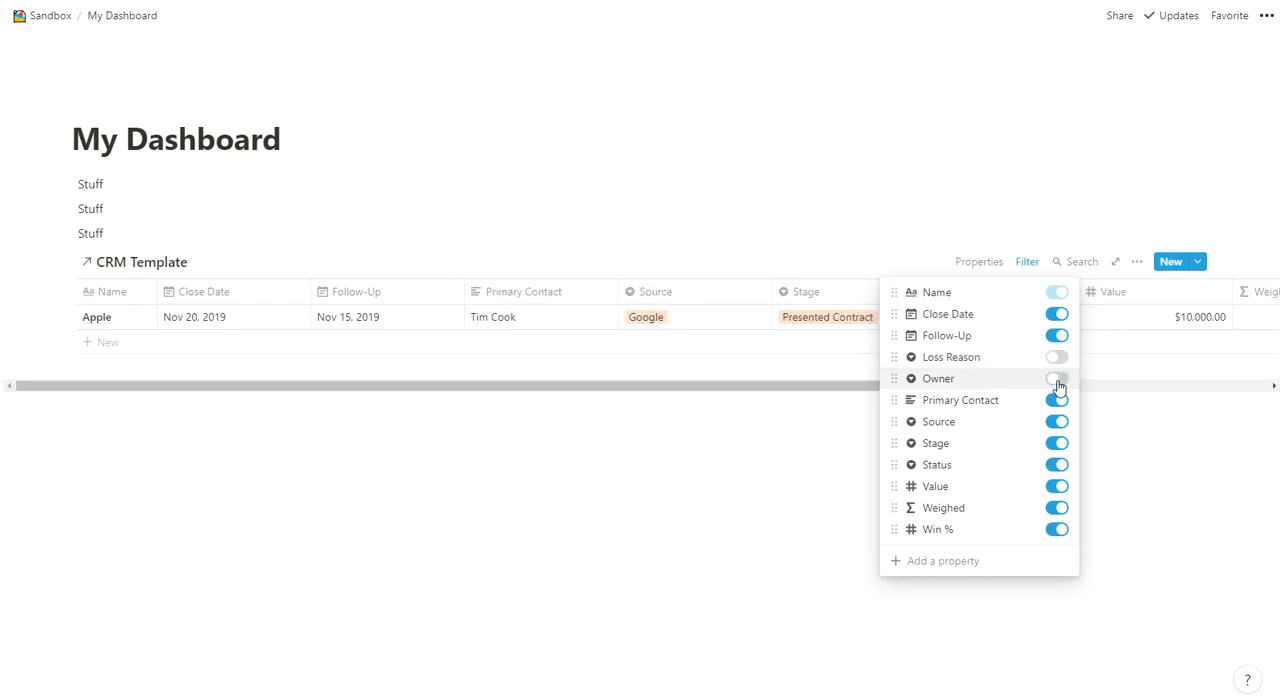
pyautogui.click(1057, 423)
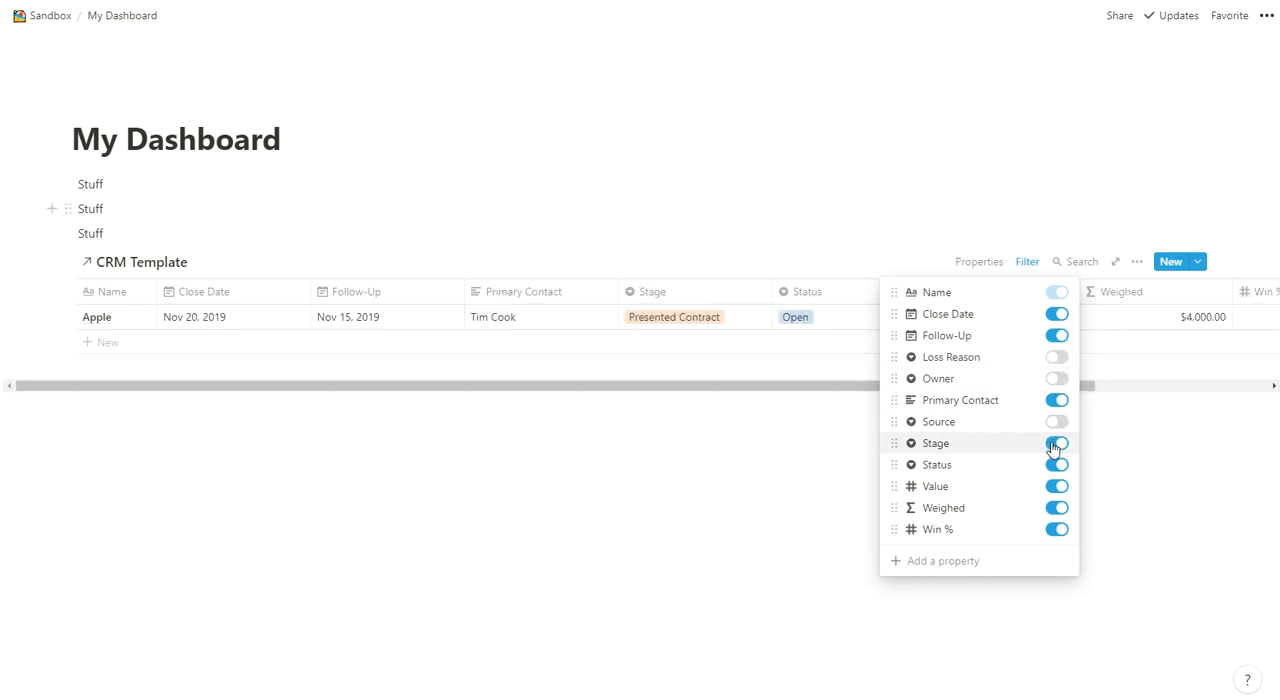
pyautogui.click(1057, 444)
pyautogui.click(1057, 465)
pyautogui.click(1057, 508)
pyautogui.click(1056, 532)
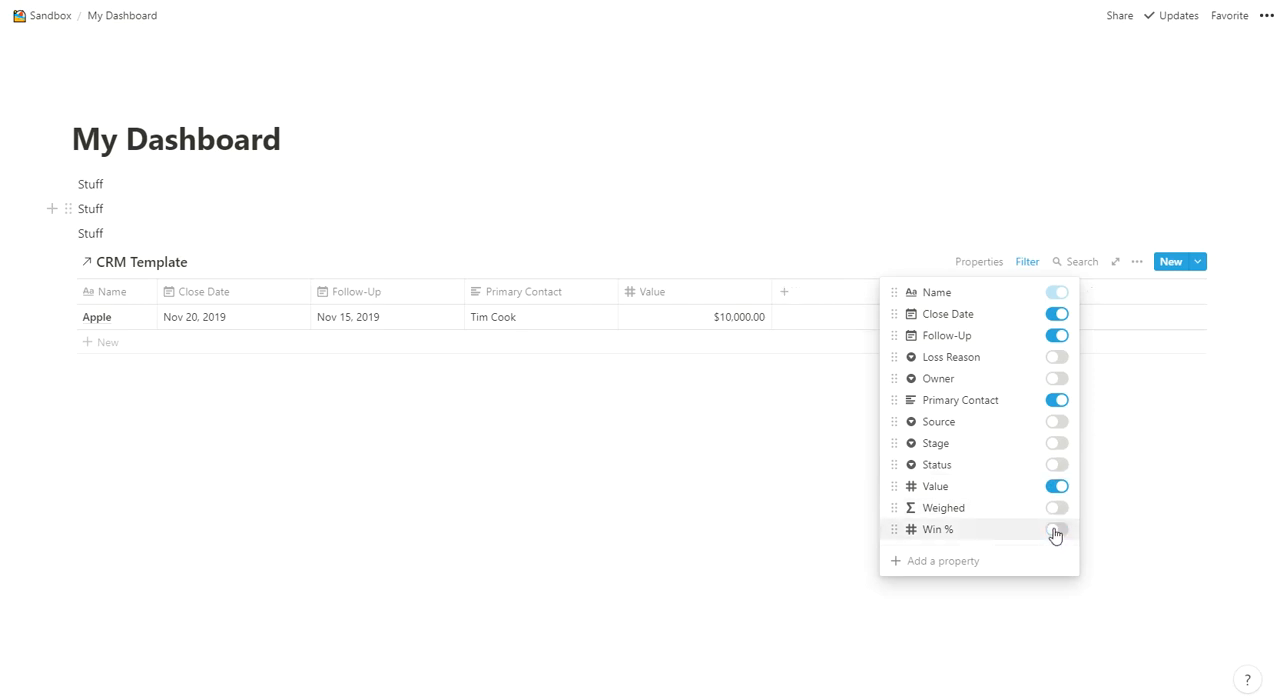
pyautogui.click(694, 474)
# - Reorder the linked table's columns to Name, Primary Contact, Follow-Up, Close Date, Value
pyautogui.moveTo(531, 292); pyautogui.dragTo(236, 303)
pyautogui.moveTo(531, 296); pyautogui.dragTo(360, 293)
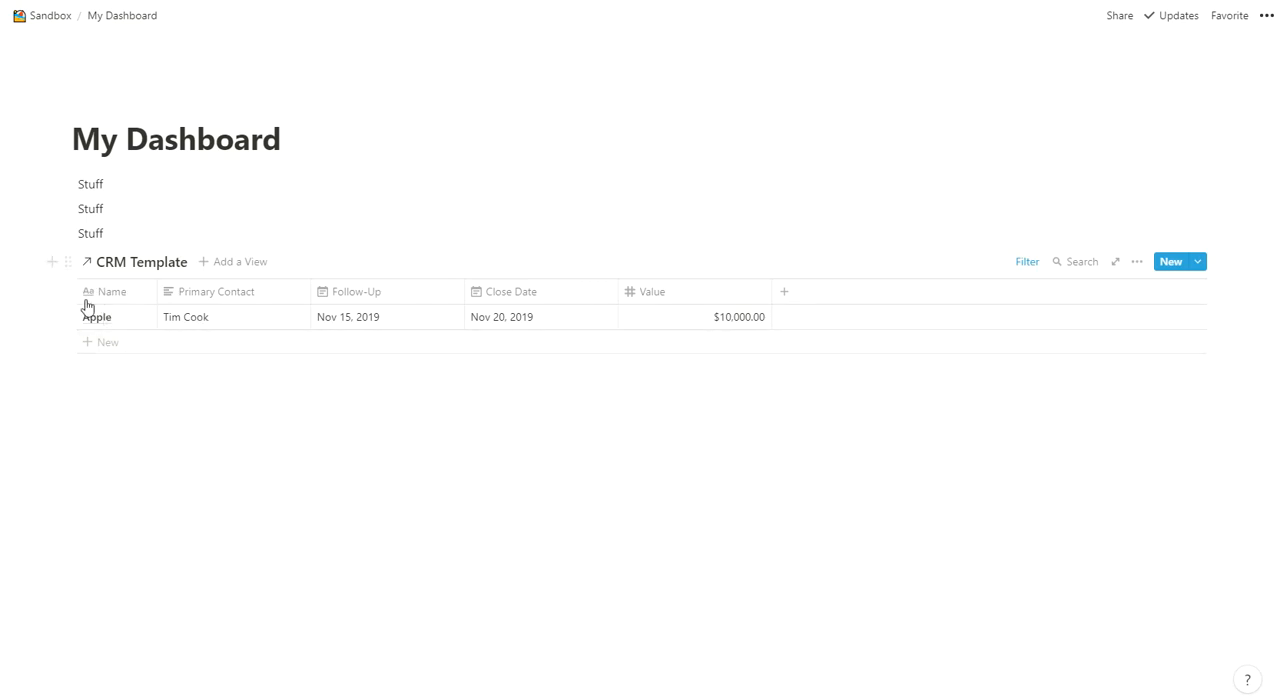
# - Open the Apple deal's page from the dashboard table and examine its properties and page body
pyautogui.click(130, 318)
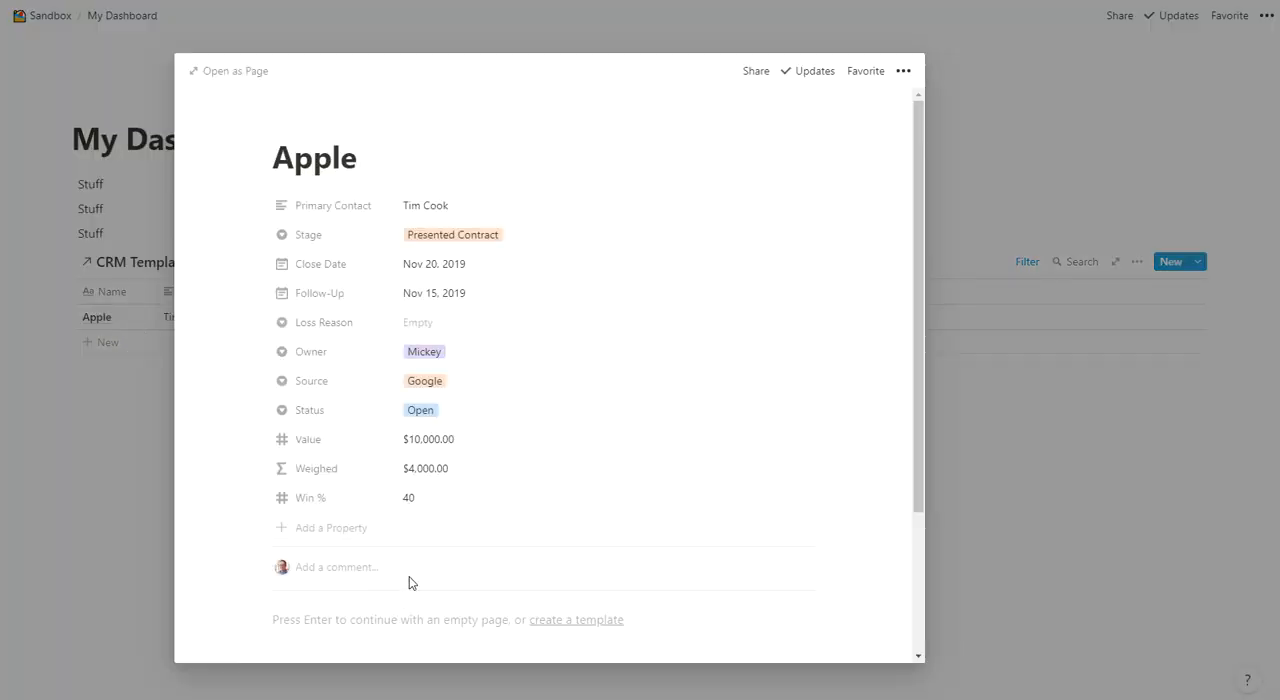
pyautogui.scroll(-3, 409, 583)
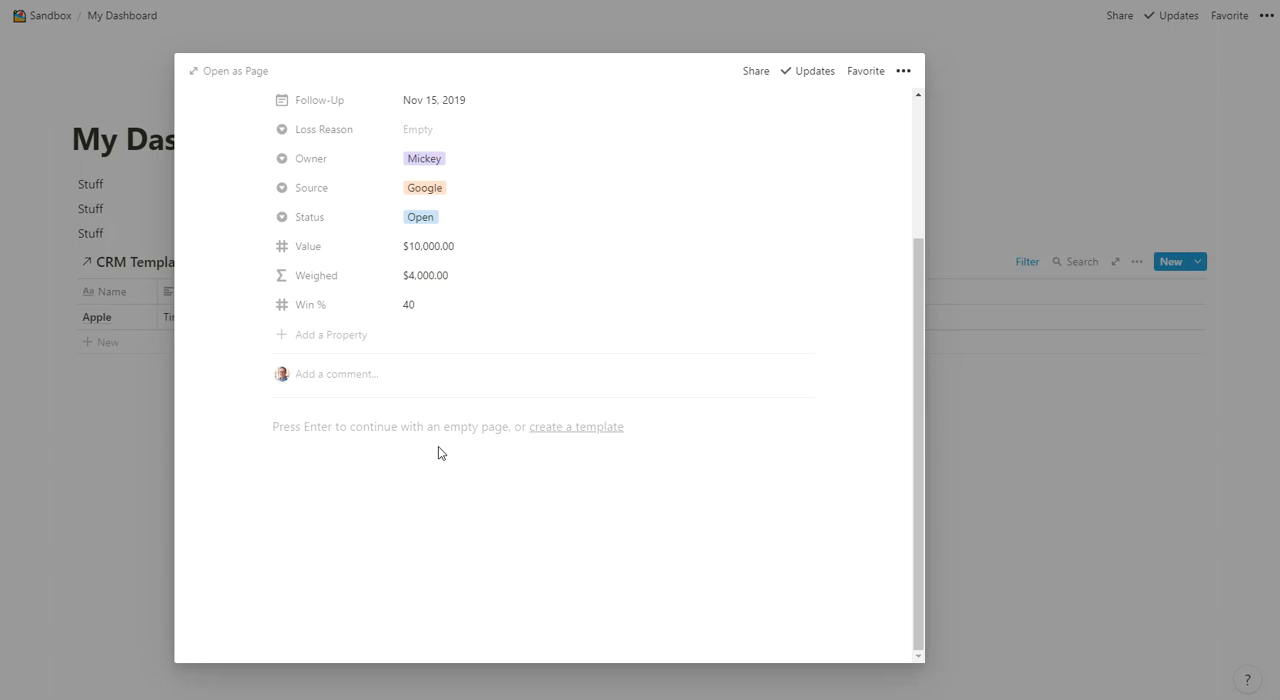
# - Close the Apple deal's page and set its Follow-Up date to Nov 20, 2019 in the dashboard's linked table
pyautogui.click(1051, 476)
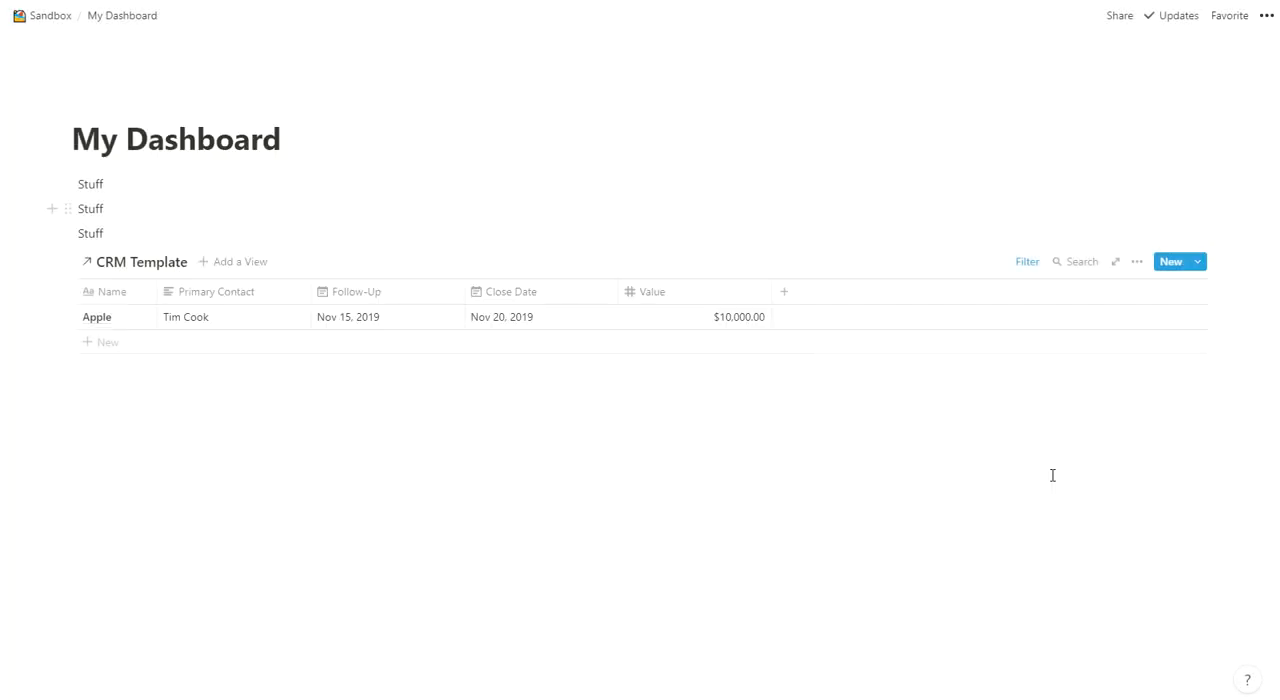
pyautogui.click(362, 317)
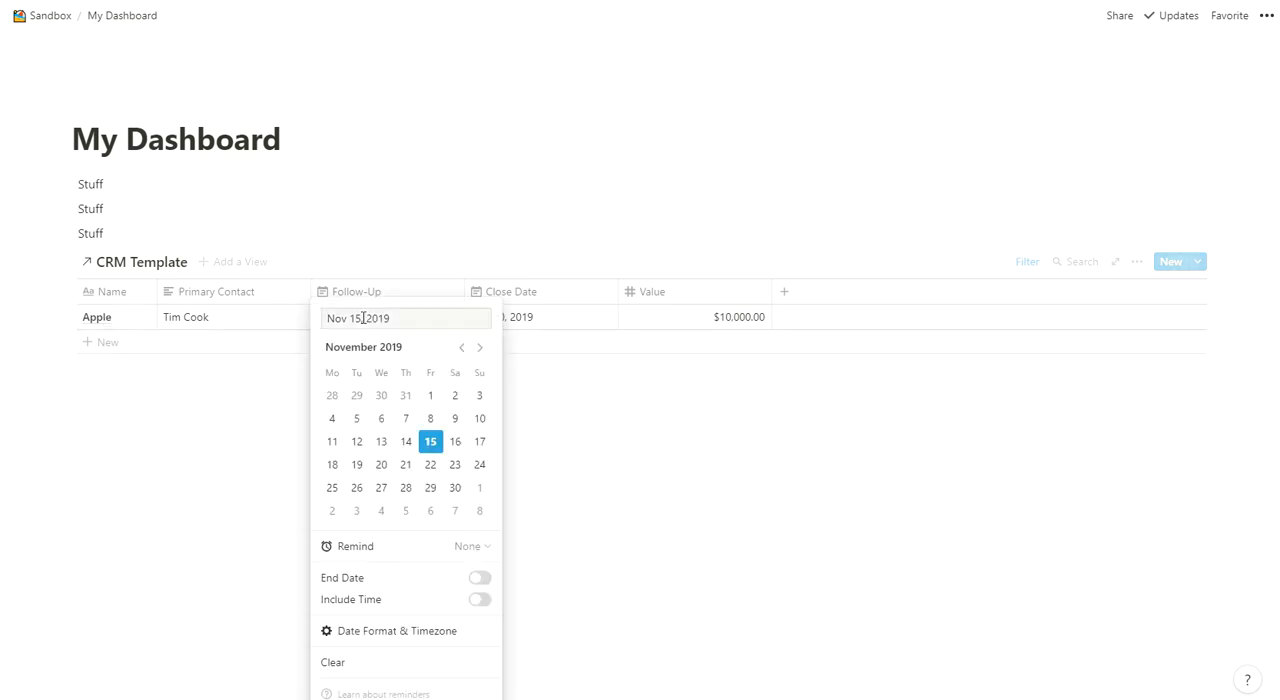
pyautogui.click(381, 464)
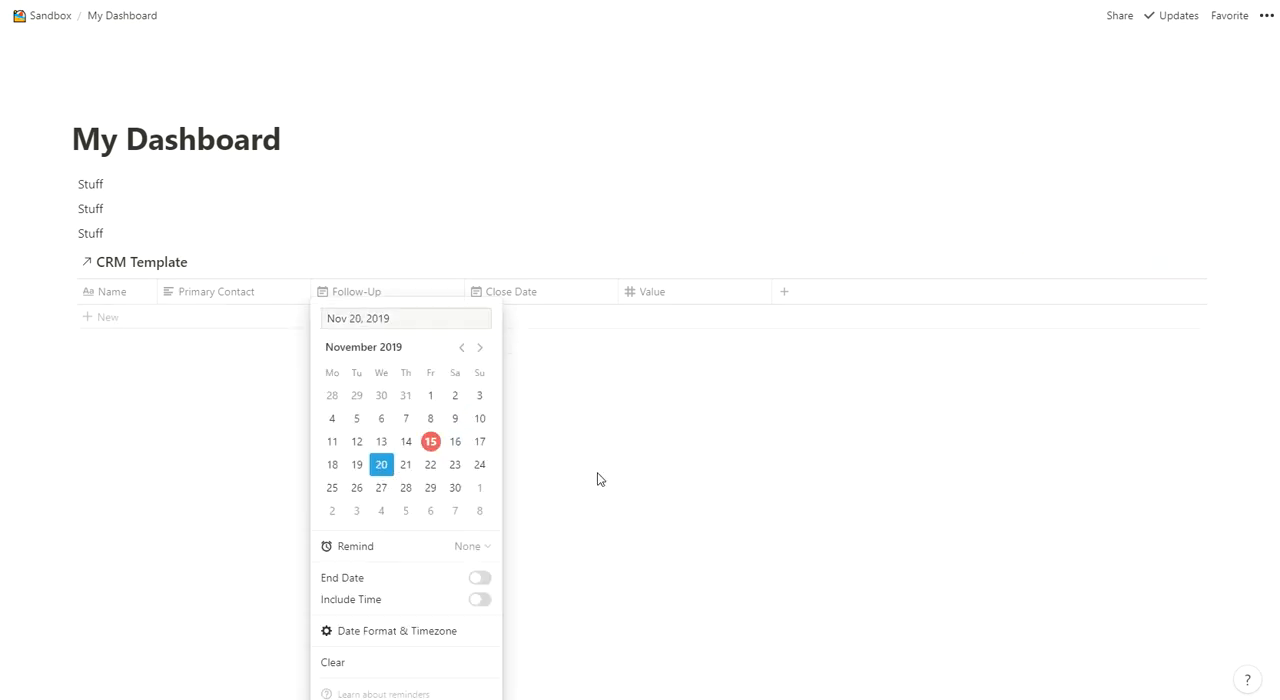
pyautogui.click(714, 434)
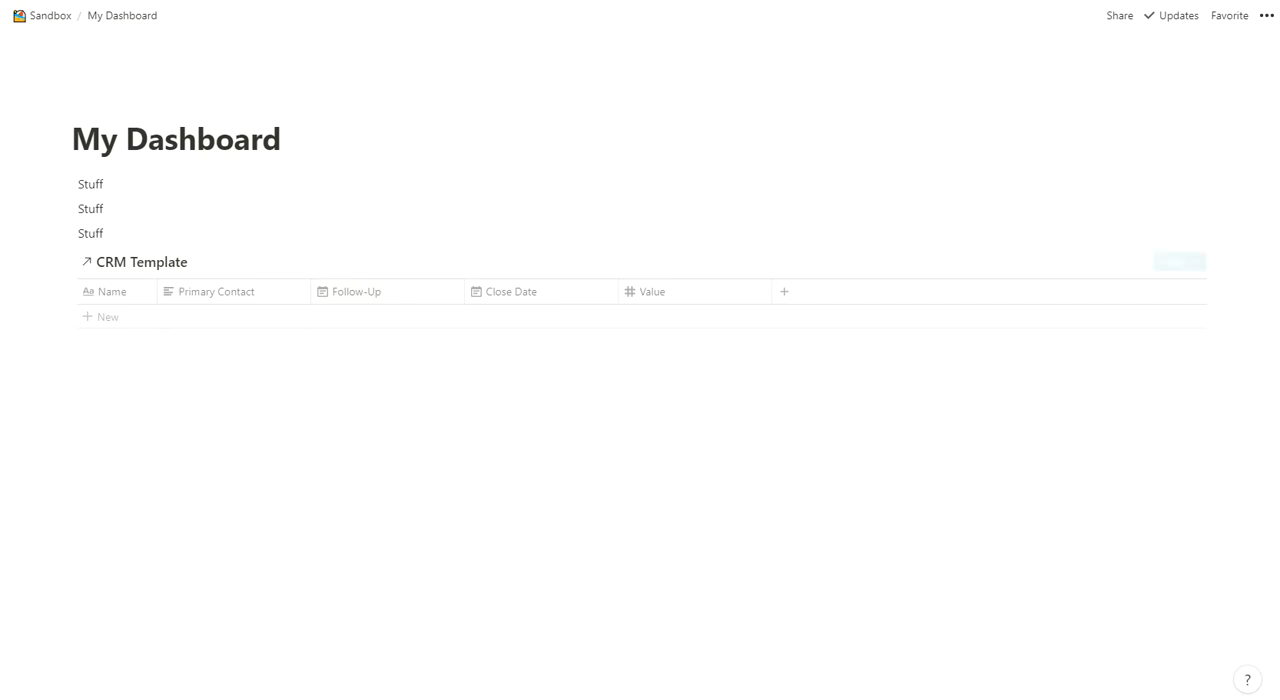
# - Return to the CRM Template, switch to the Stats: Won 30 days view and examine its filter conditions
pyautogui.hotkey('alt', 'Left')
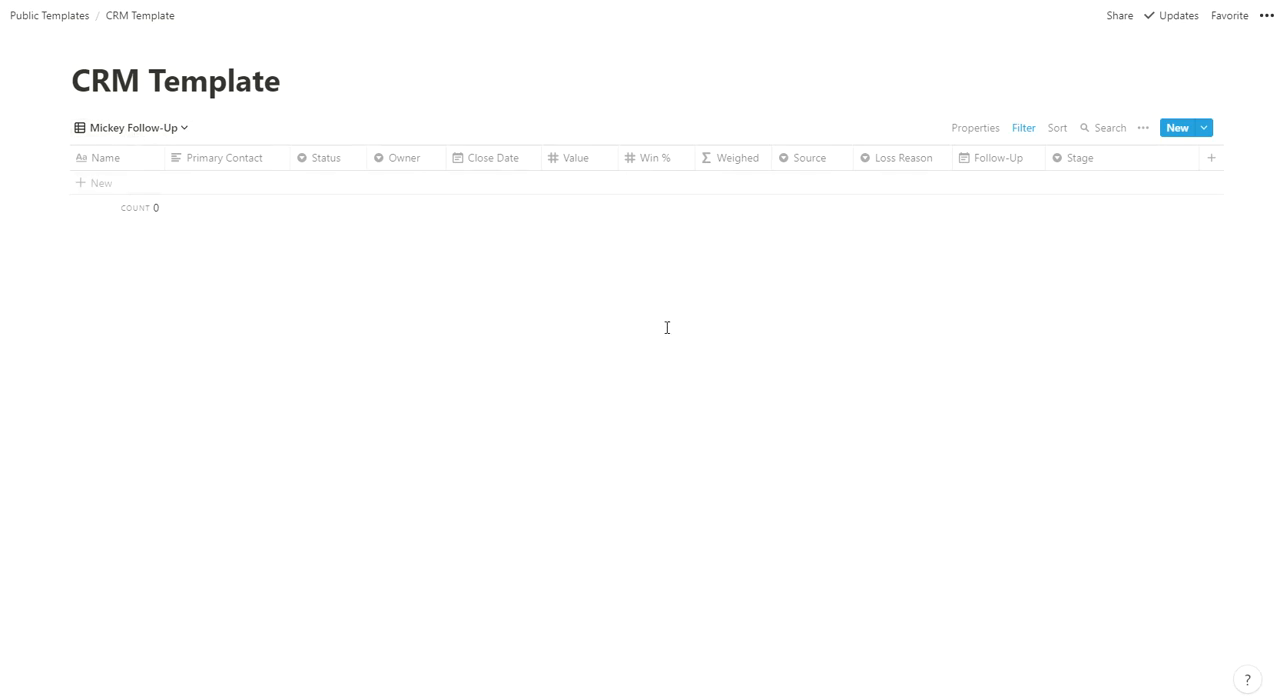
pyautogui.click(146, 128)
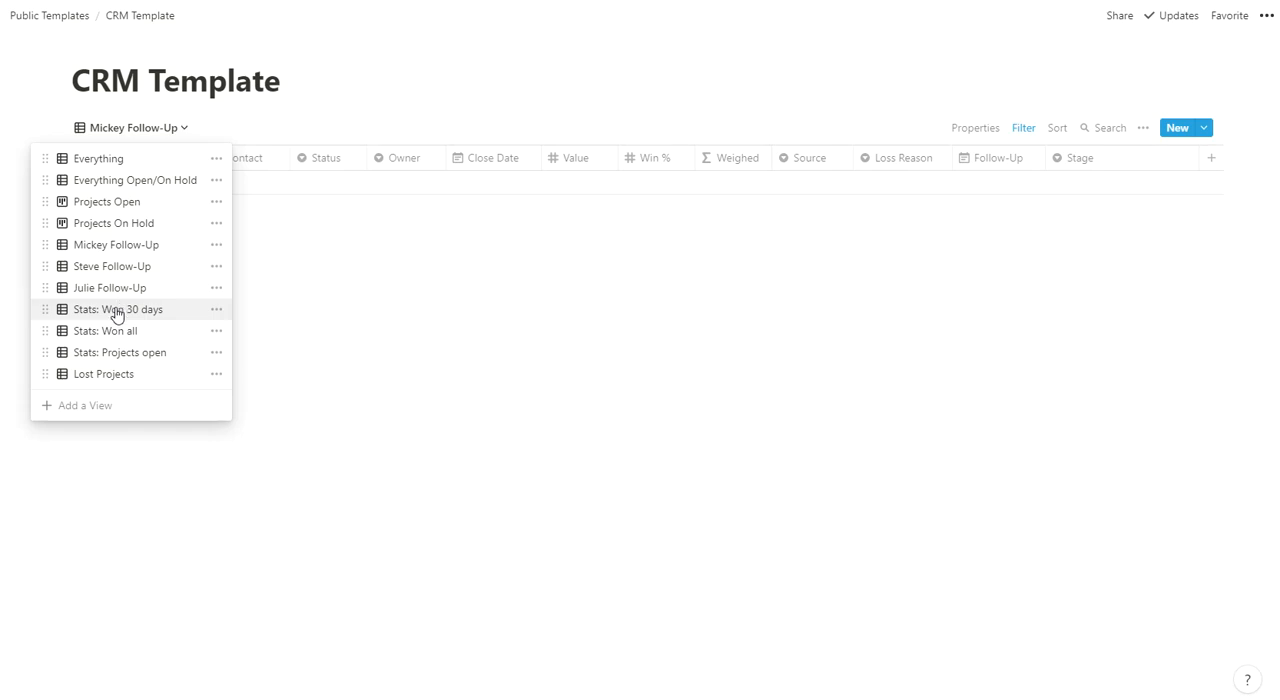
pyautogui.click(117, 309)
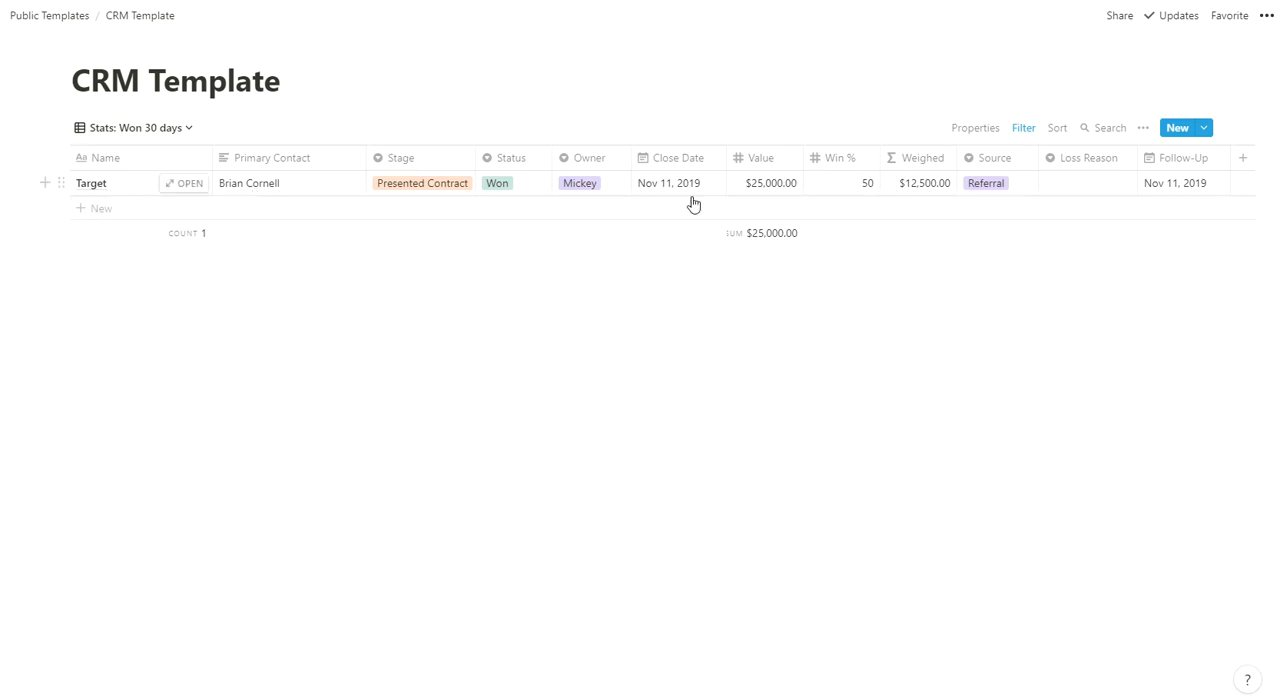
pyautogui.click(1022, 128)
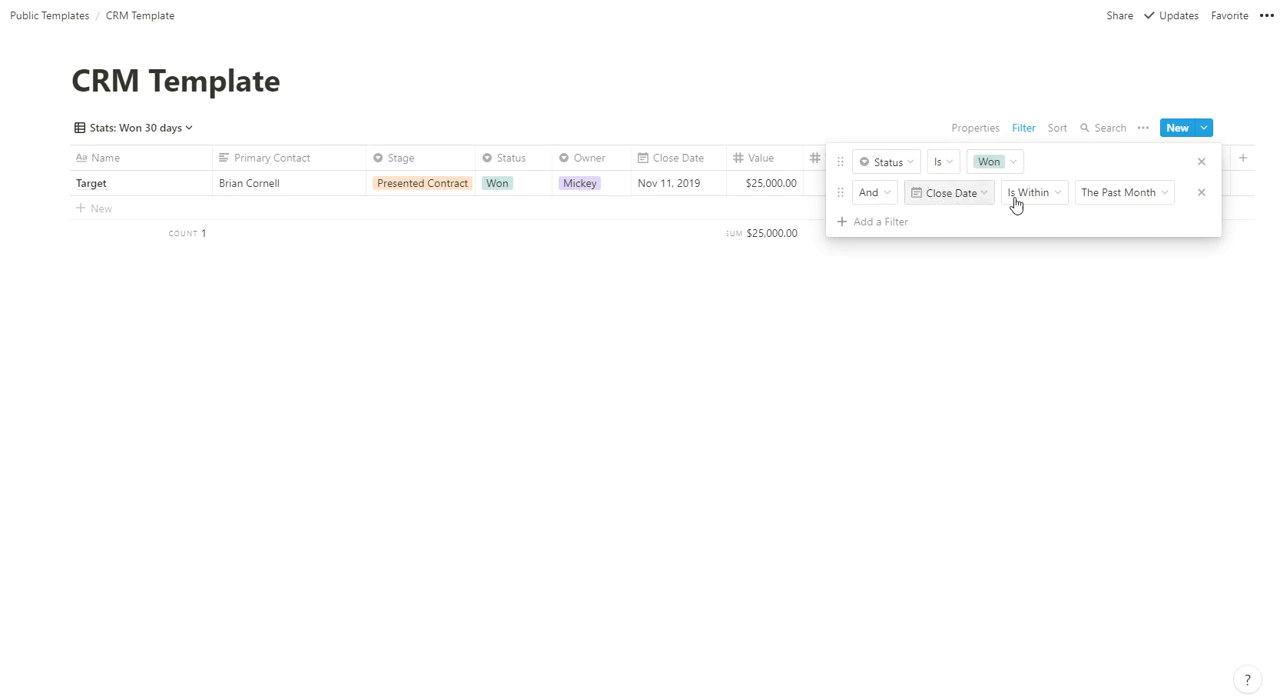
pyautogui.click(852, 382)
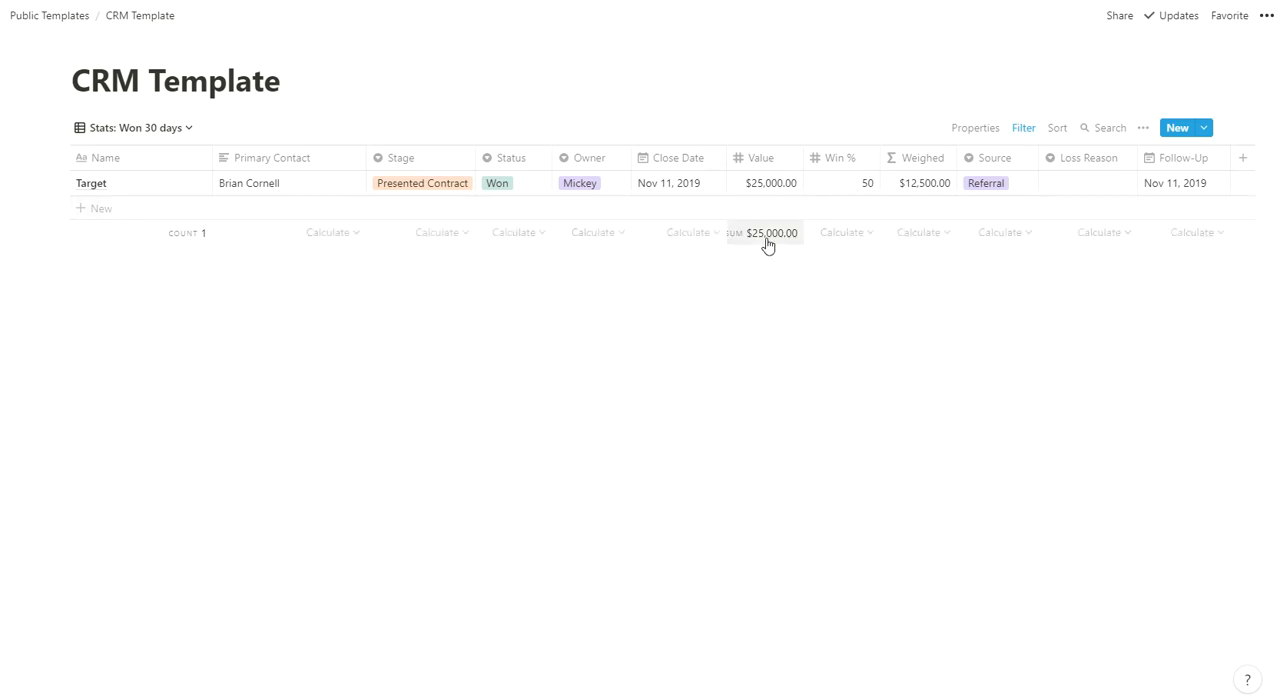
# - Review the CRM Template's Stats: Won all, Stats: Projects open and Everything Open/On Hold views in turn
pyautogui.click(166, 129)
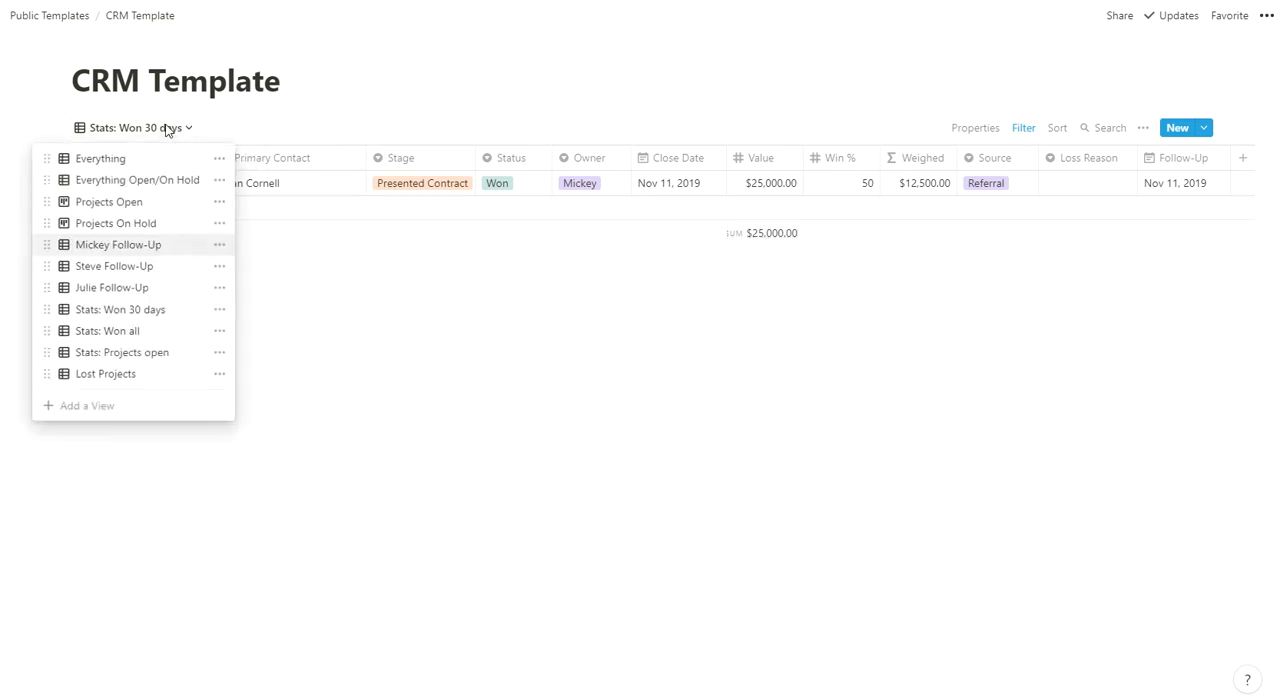
pyautogui.click(127, 331)
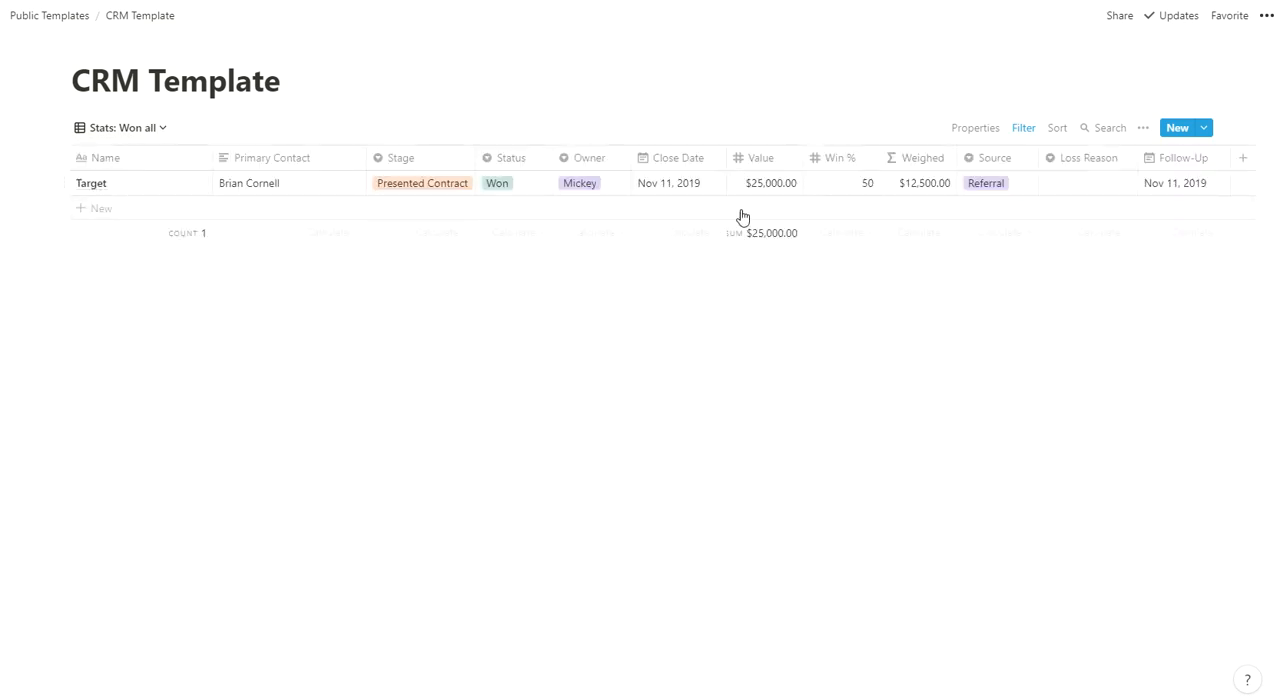
pyautogui.click(117, 130)
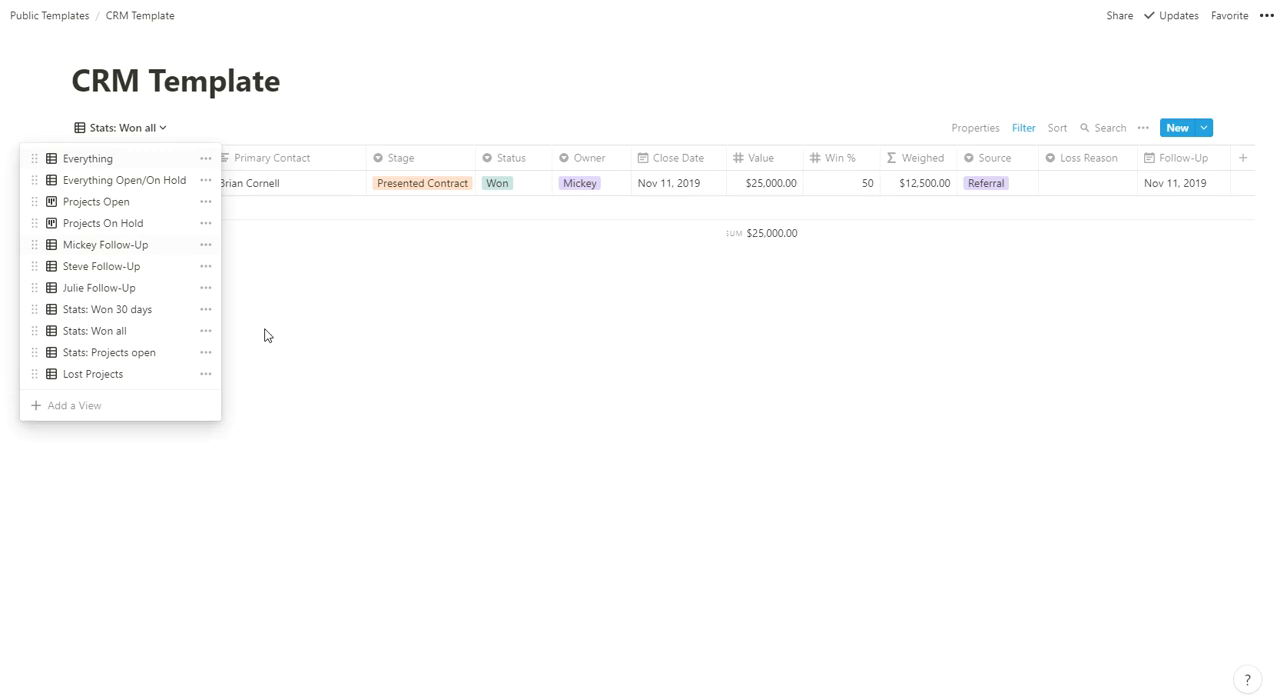
pyautogui.click(89, 355)
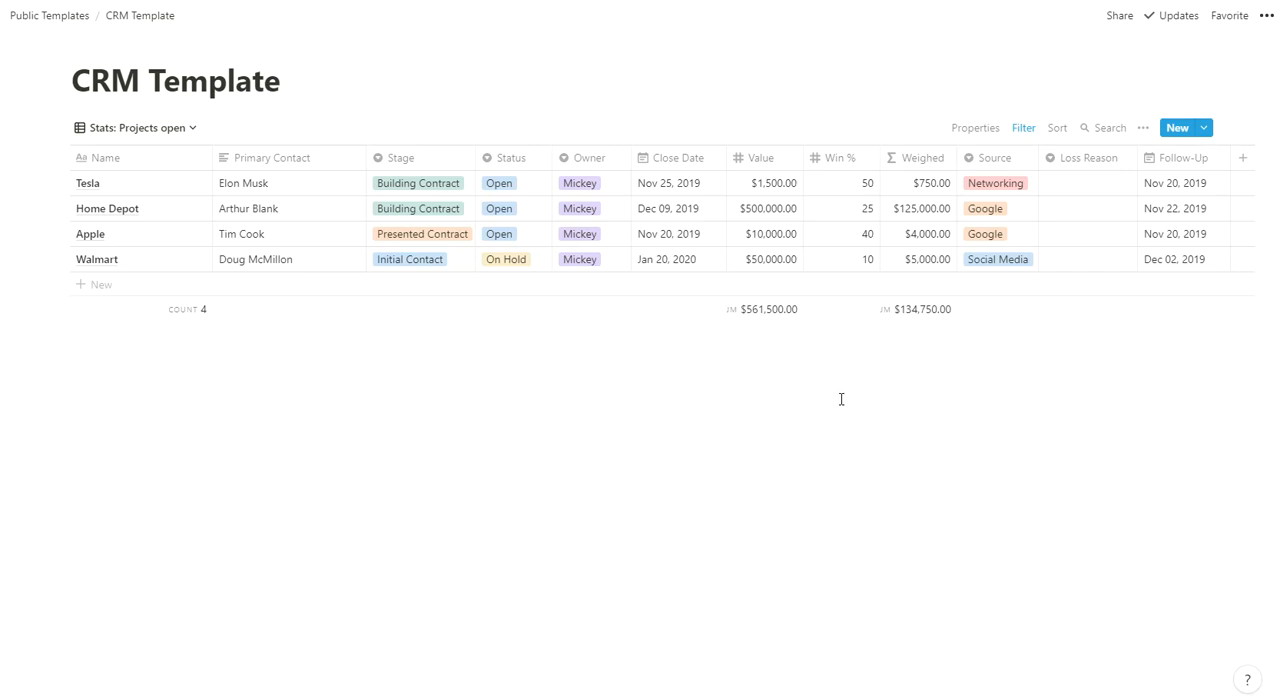
pyautogui.click(151, 130)
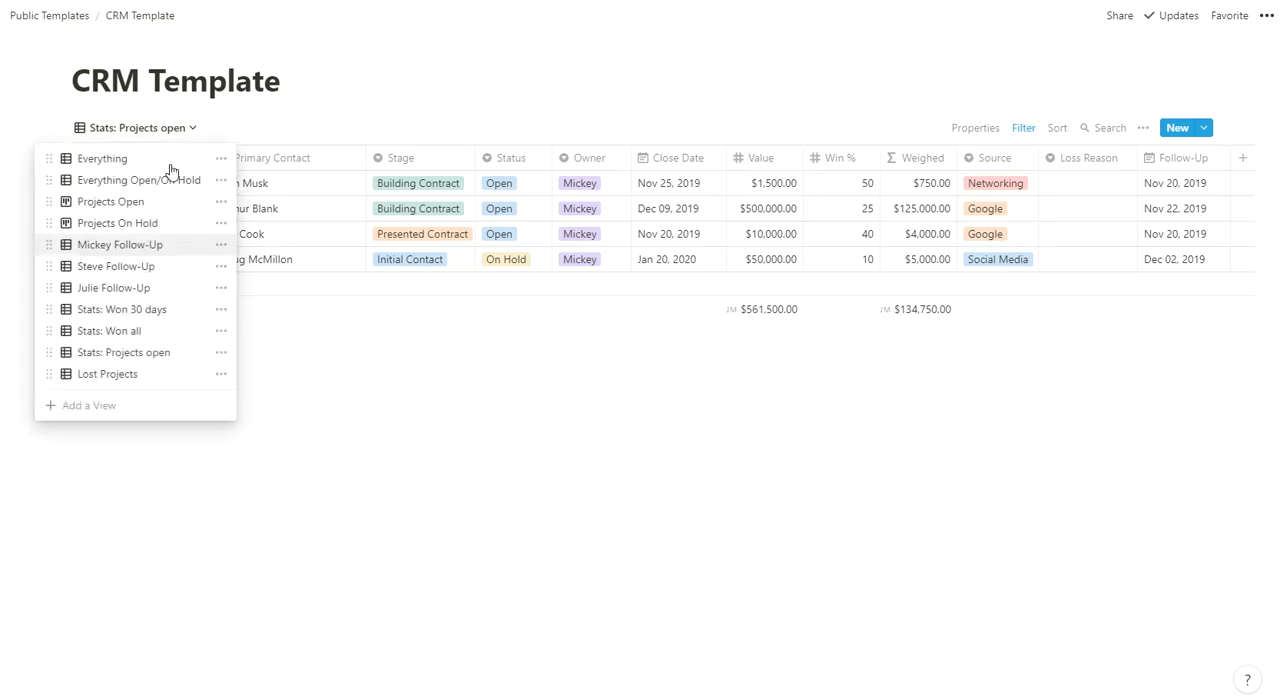
pyautogui.click(140, 182)
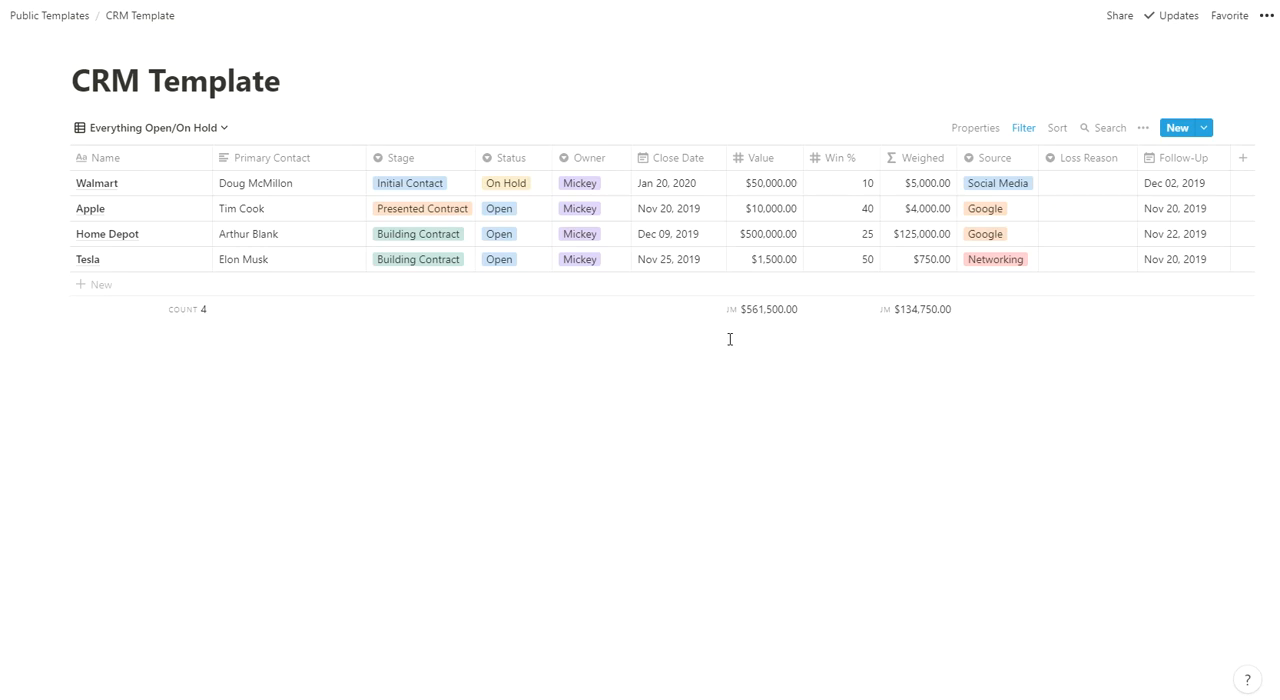
# - Switch to the Lost Projects view and inspect the Loss Reason options for the Amazon deal without changing the selection
pyautogui.click(137, 128)
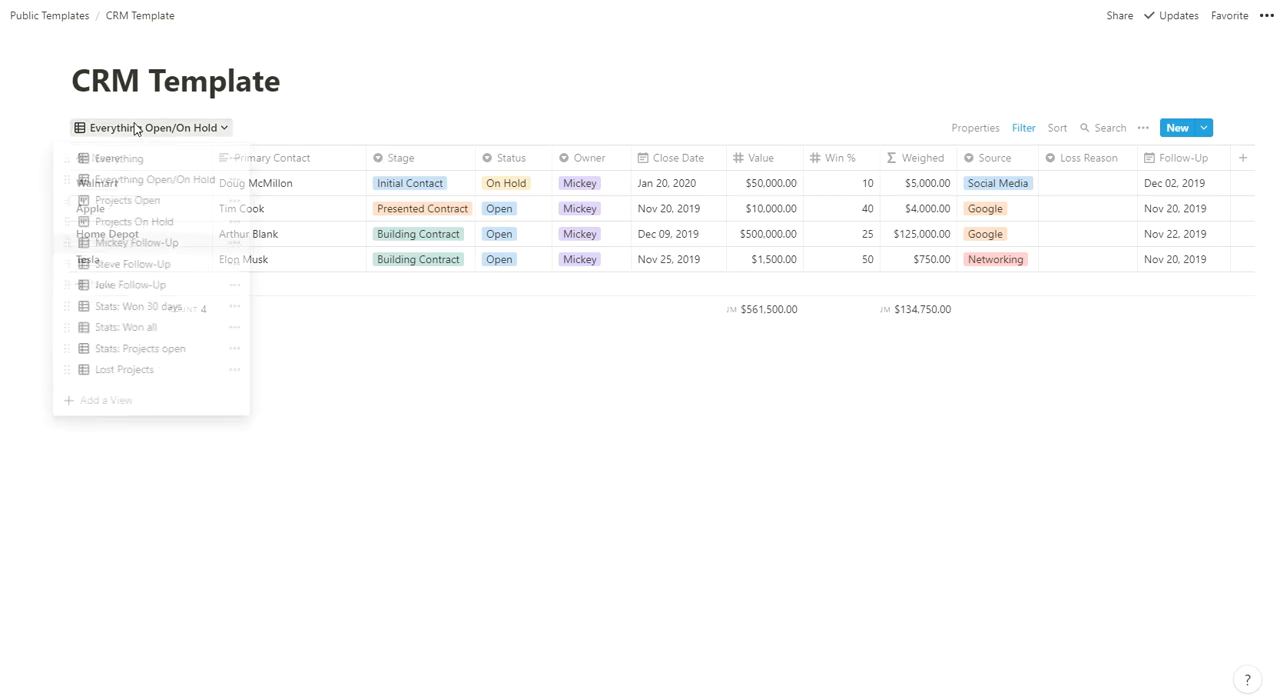
pyautogui.click(133, 375)
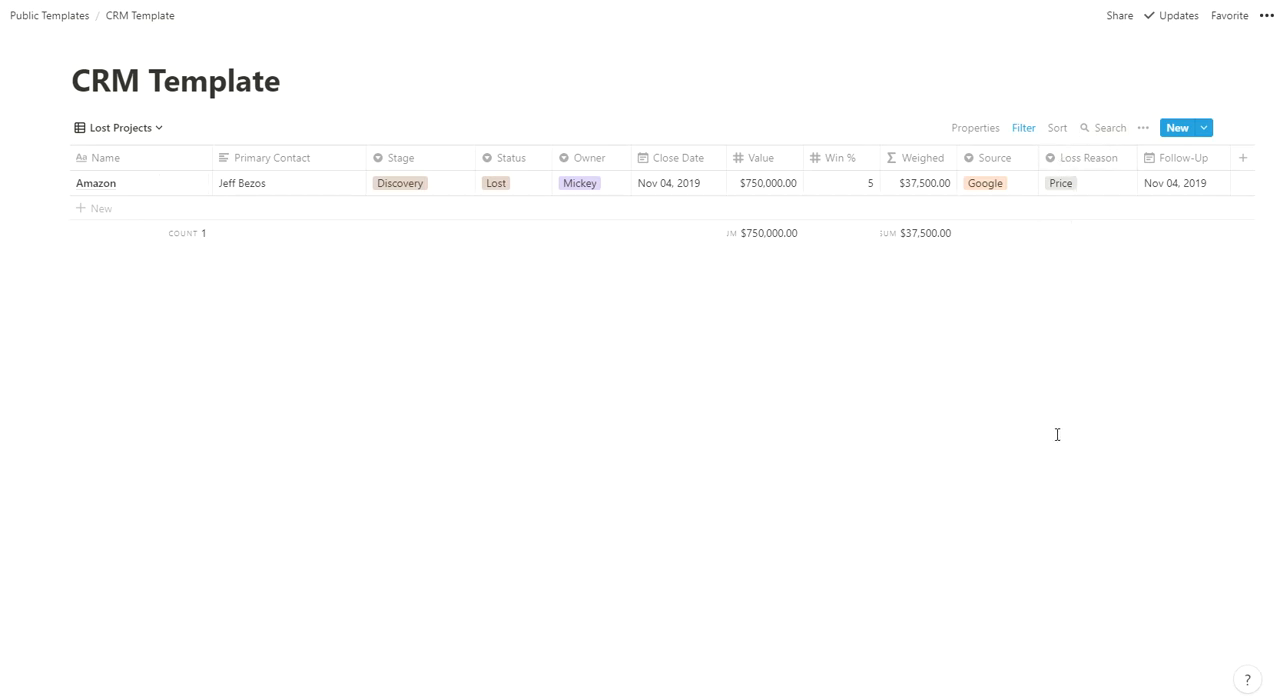
pyautogui.click(1074, 181)
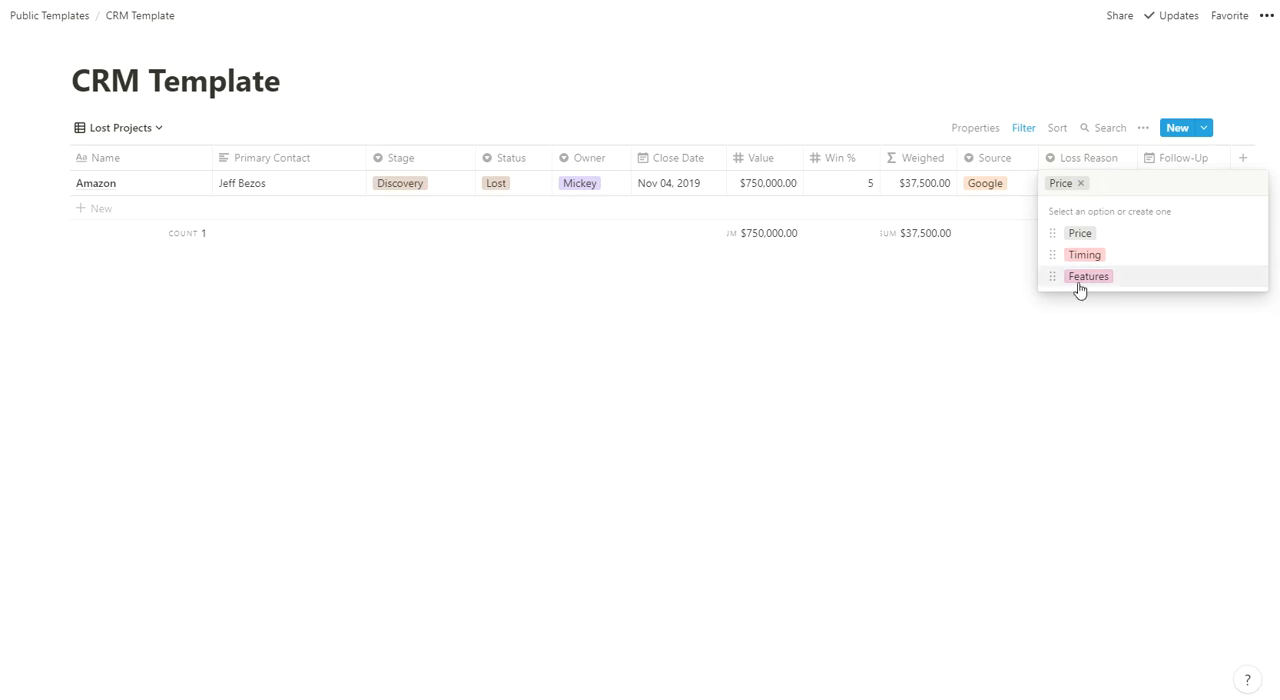
pyautogui.press('Escape')
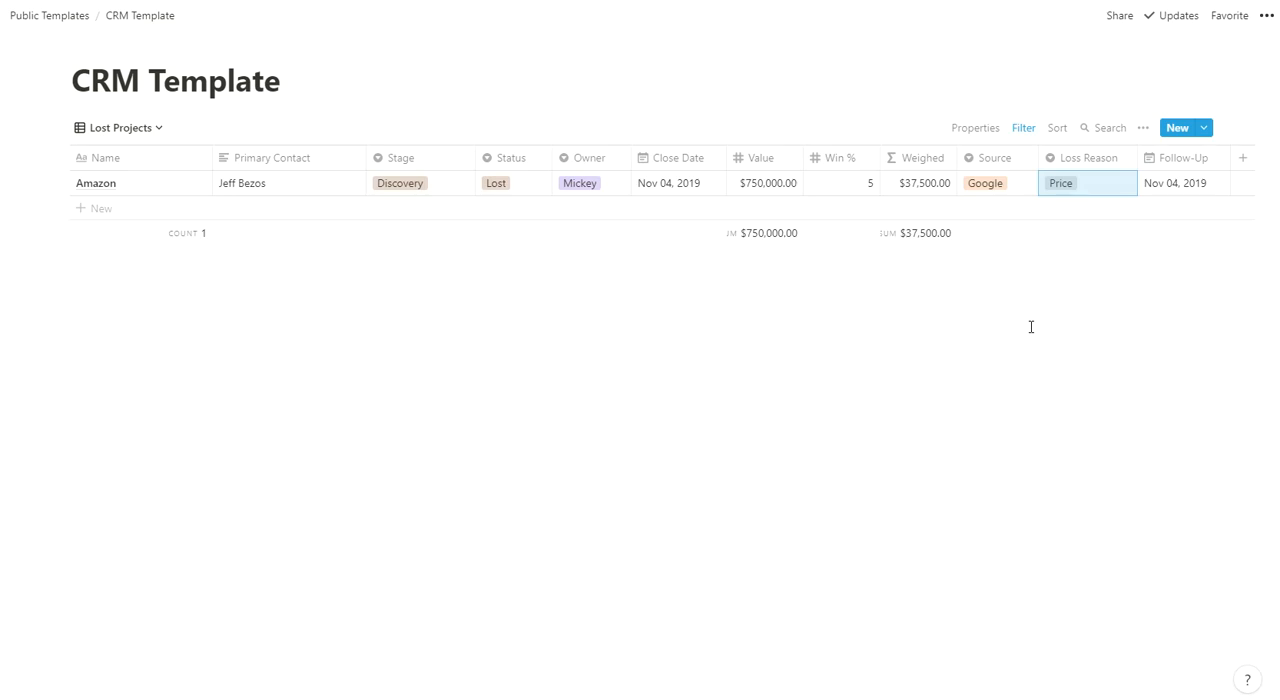
# - Look over the Projects Open board and the linked follow-up table on My Dashboard
pyautogui.click(92, 128)
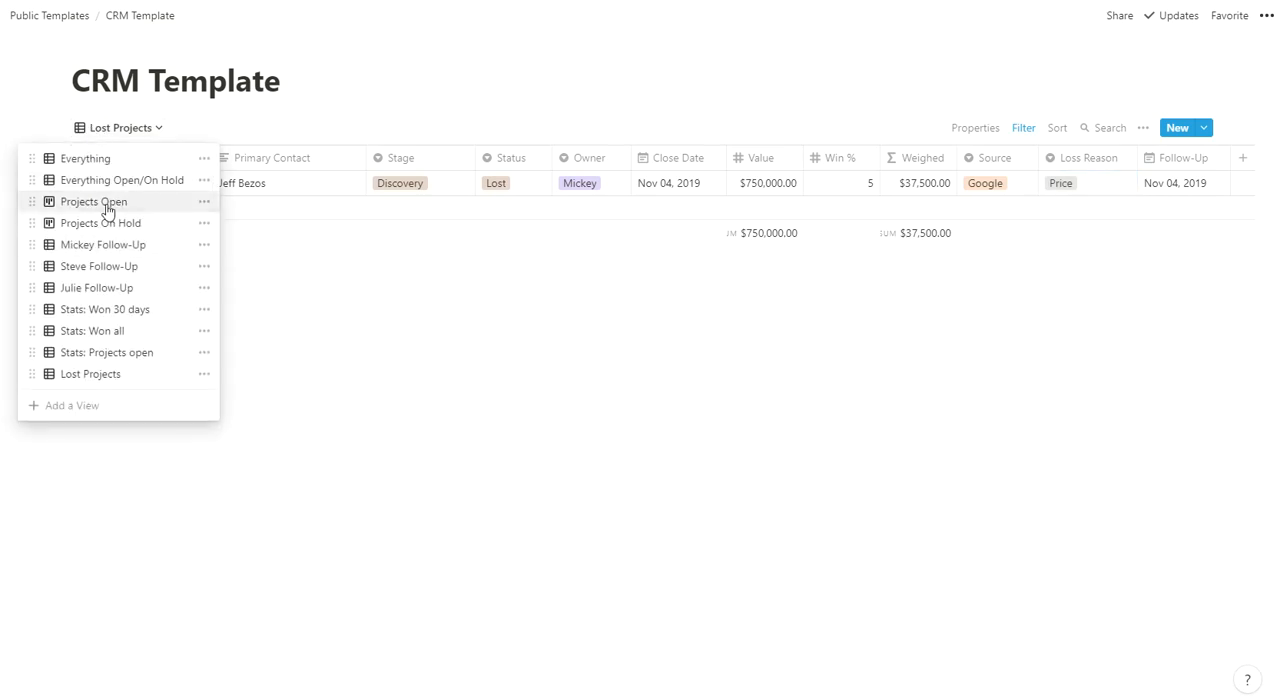
pyautogui.click(108, 206)
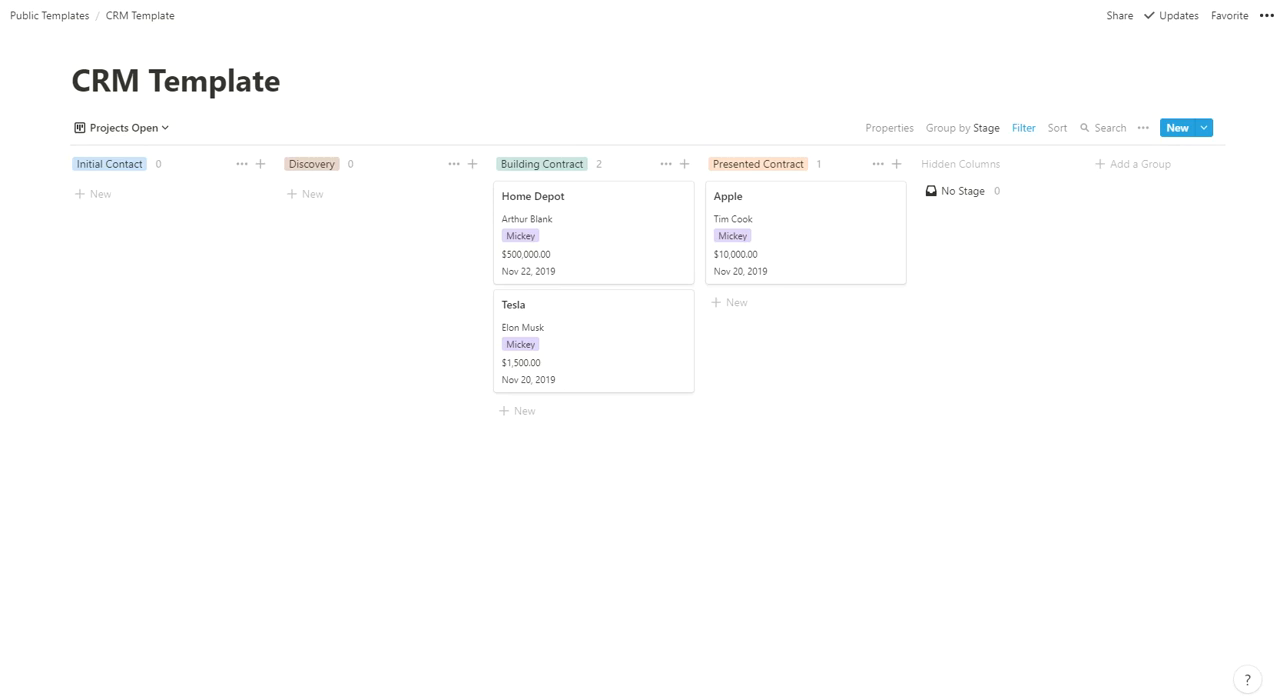
pyautogui.hotkey('alt', 'Left')
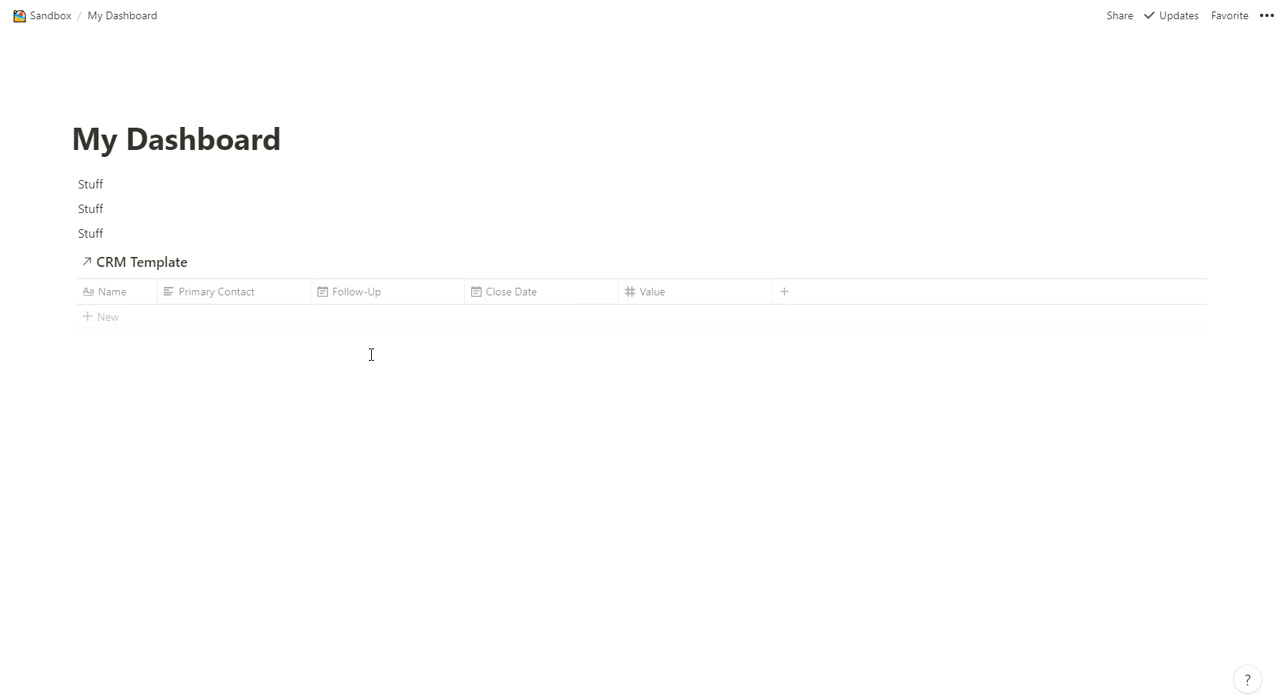
# - Go back to the CRM Template and compare the Stats: Won 30 days and Stats: Projects open views
pyautogui.hotkey('alt', 'Right')
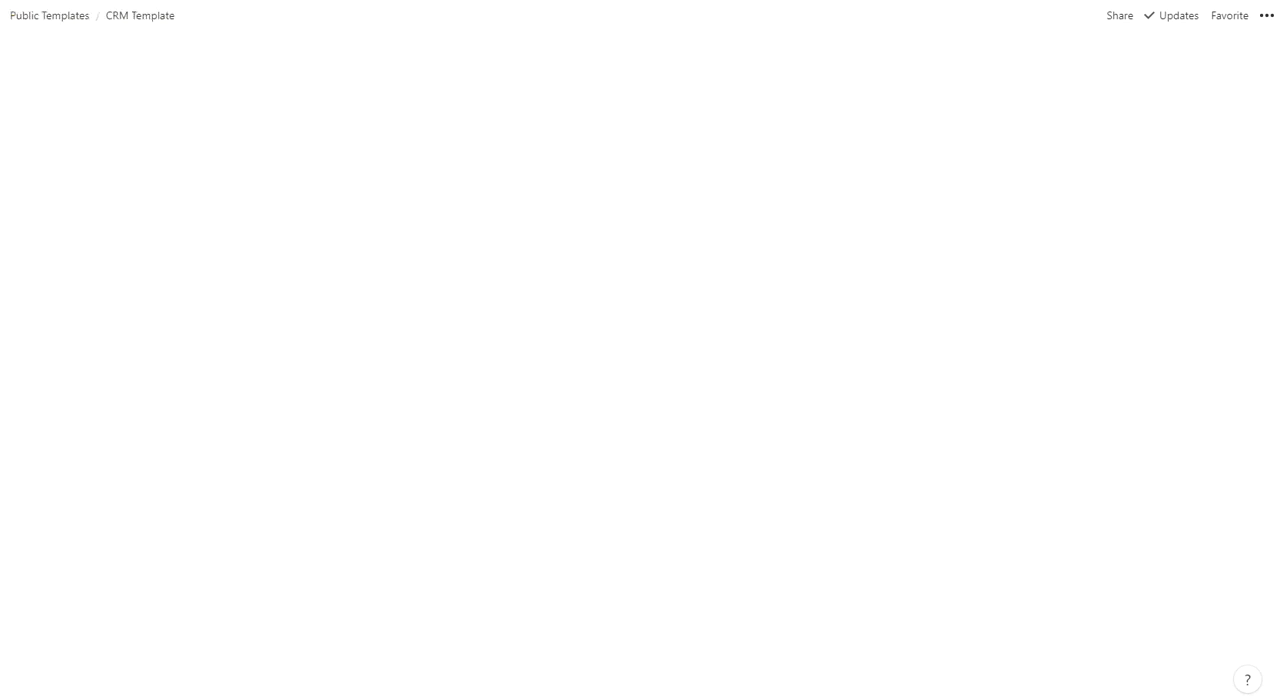
pyautogui.click(114, 128)
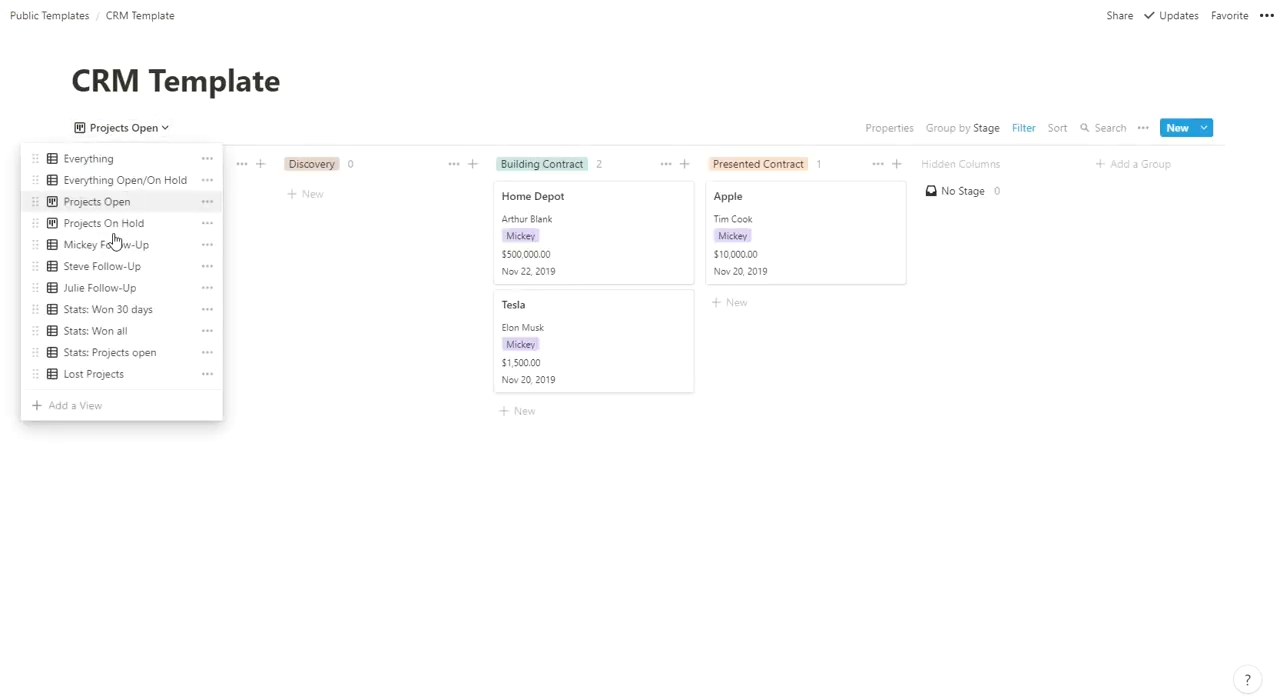
pyautogui.click(99, 310)
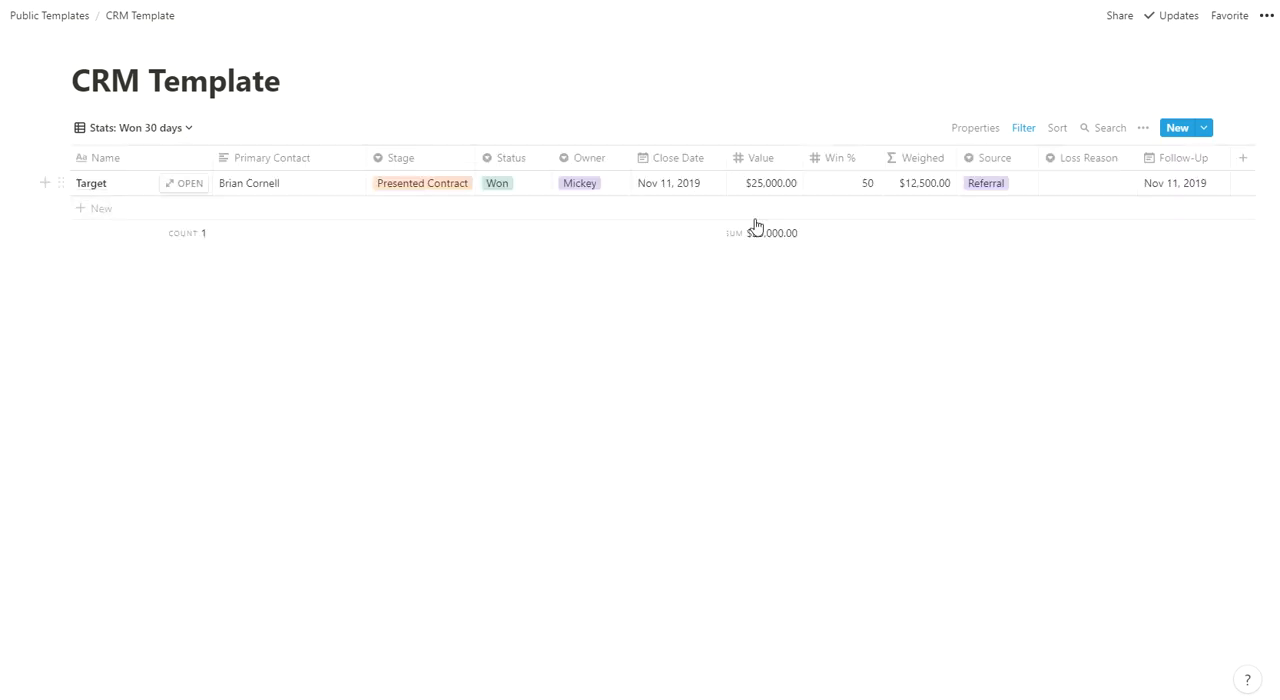
pyautogui.click(135, 129)
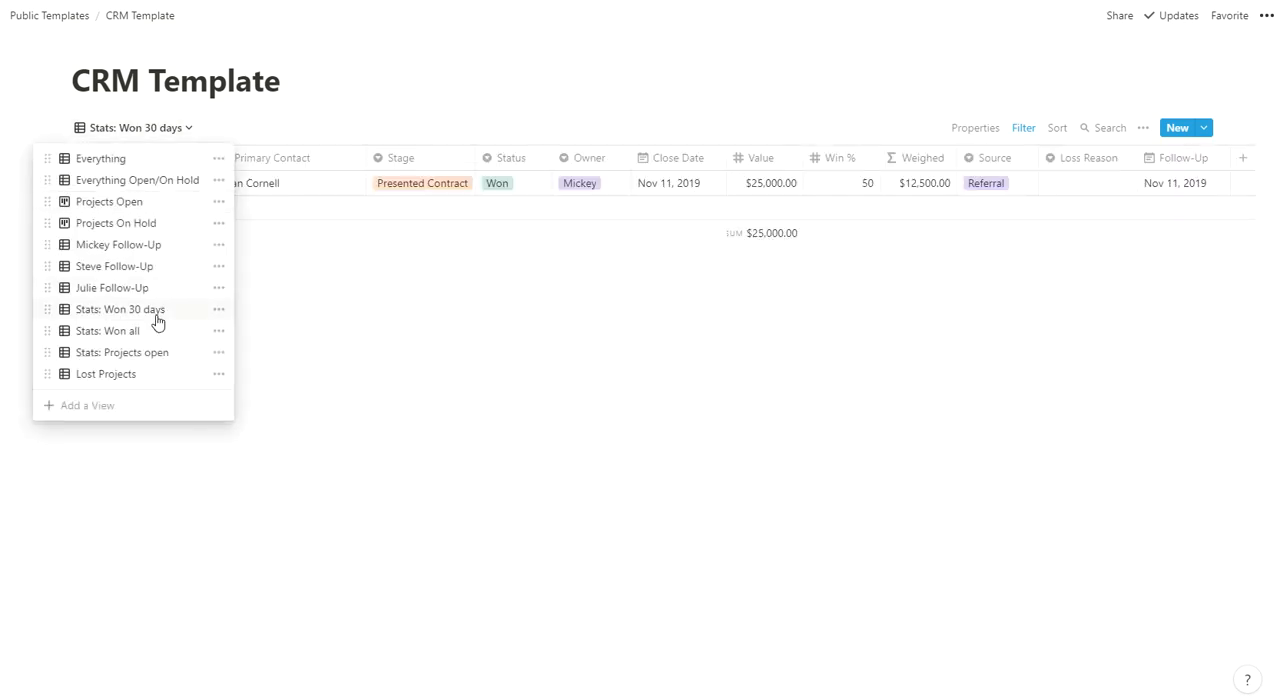
pyautogui.click(135, 354)
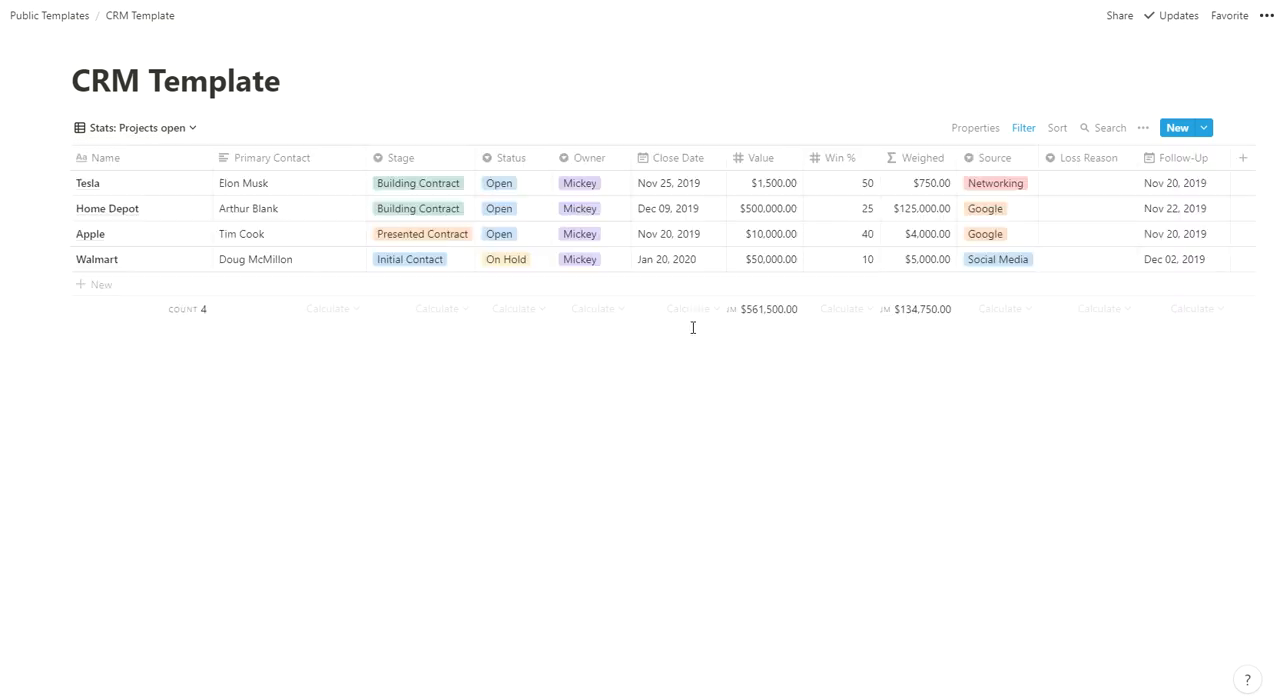